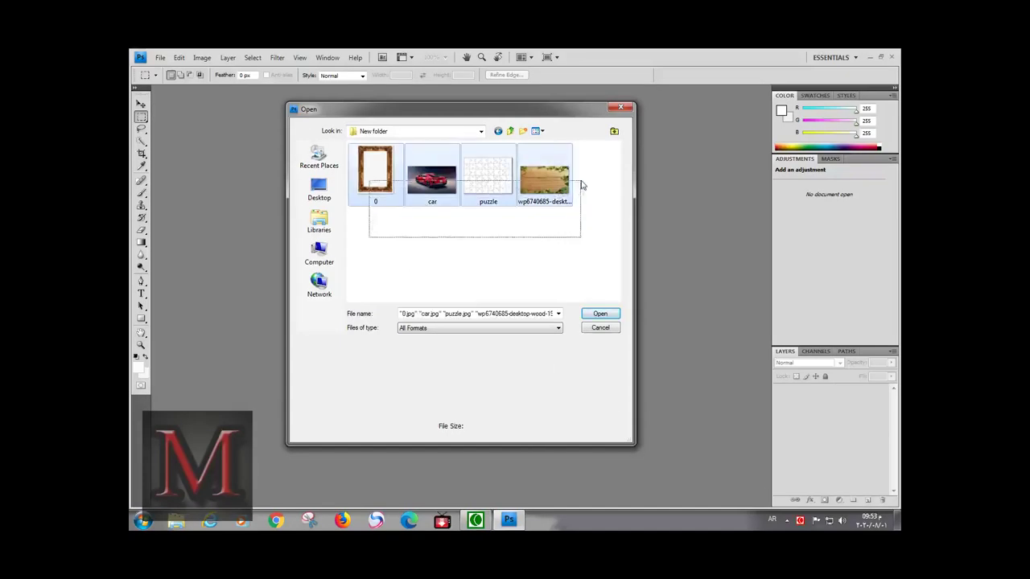
# - Open 0.jpg, car.jpg, puzzle.jpg and the wood wallpaper together, with puzzle.jpg in view
pyautogui.moveTo(370, 238); pyautogui.dragTo(582, 227)
pyautogui.click(598, 315)
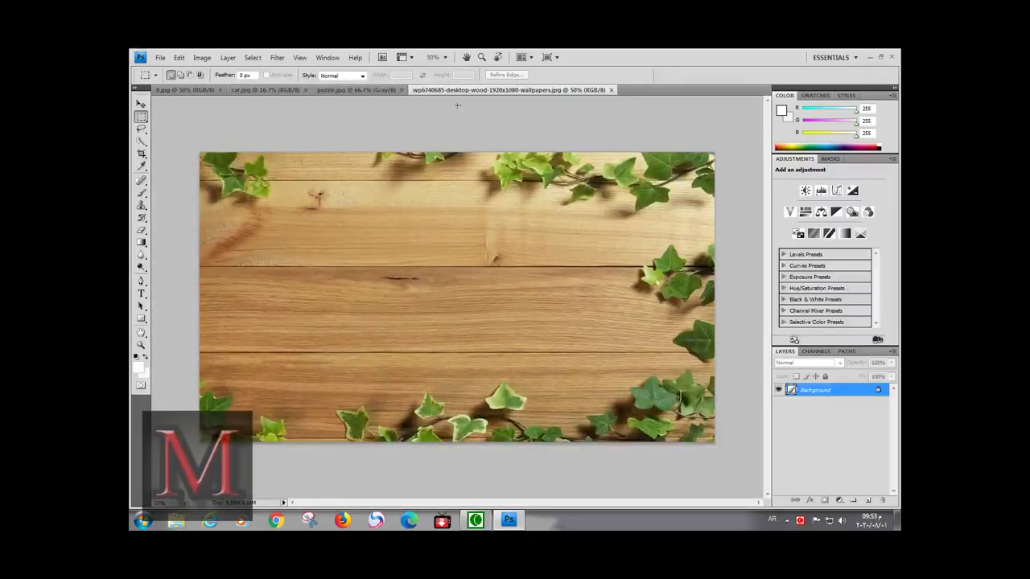
pyautogui.click(391, 90)
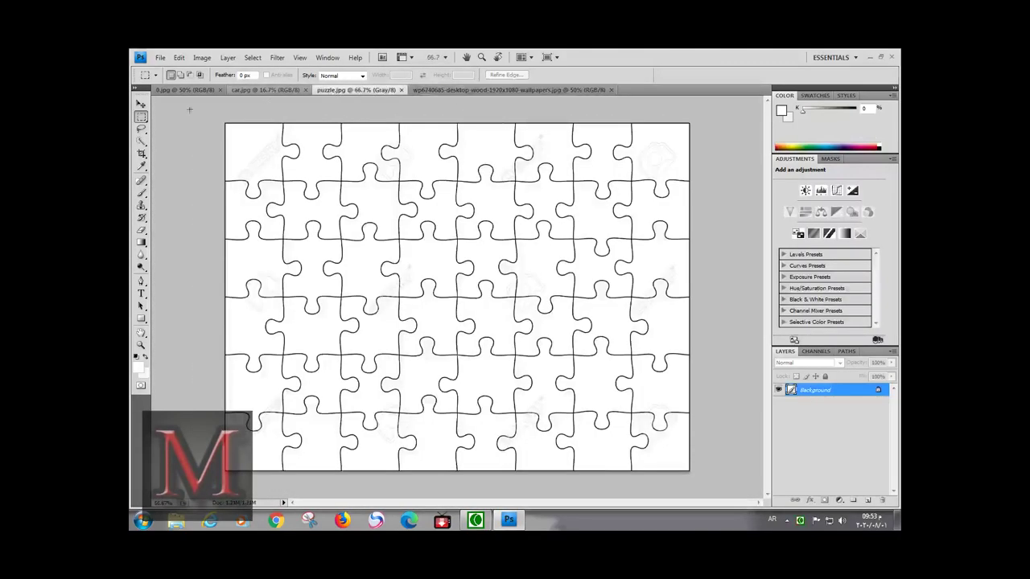
# - Select the puzzle image's white areas using Color Range
pyautogui.click(252, 57)
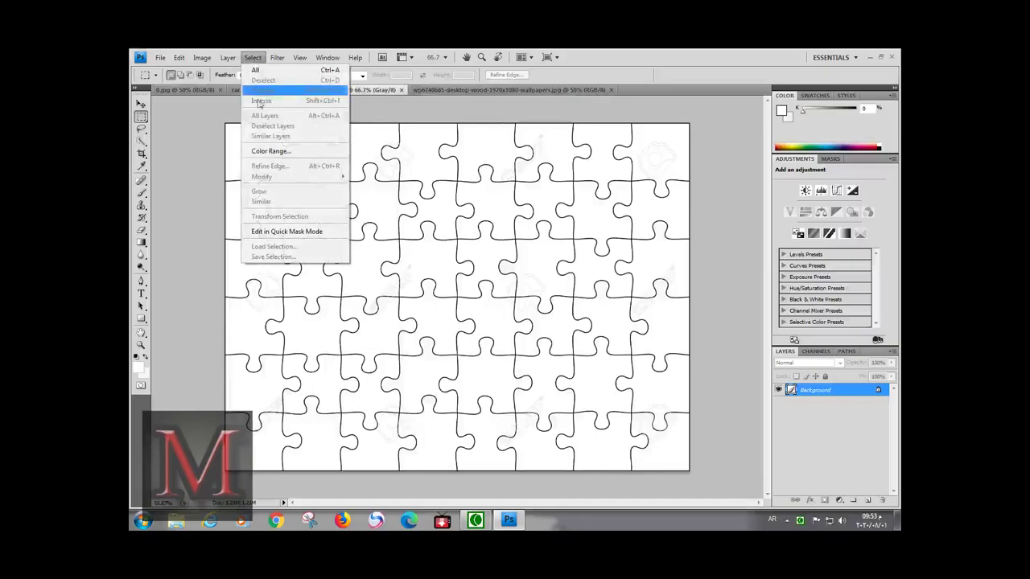
pyautogui.click(276, 154)
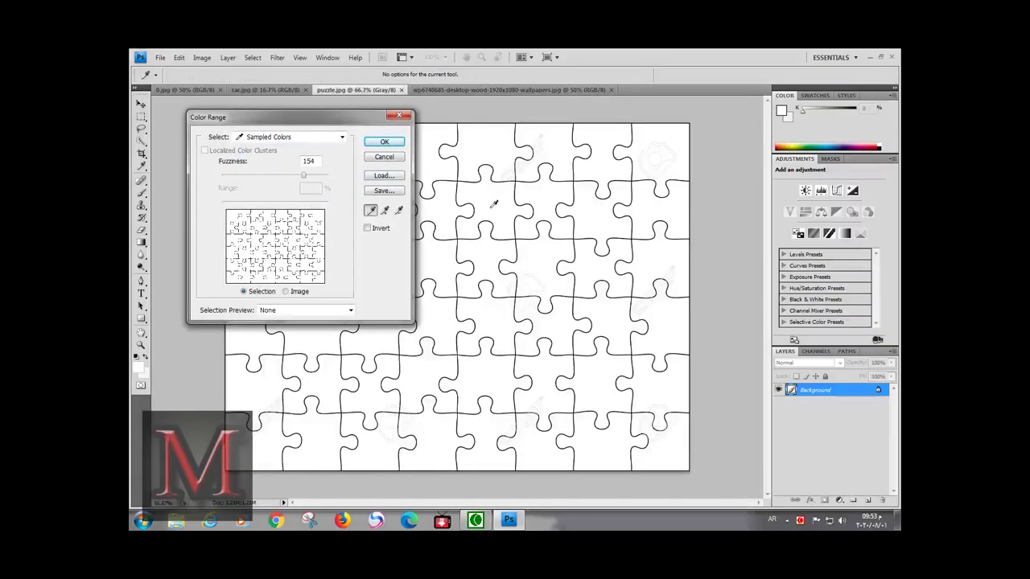
pyautogui.click(385, 143)
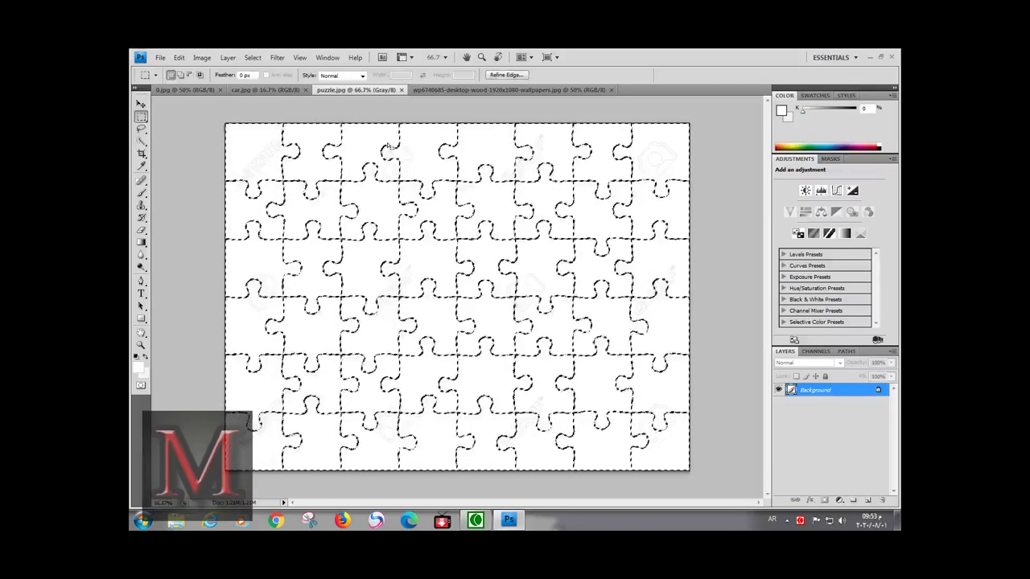
# - Delete the white areas on a Background copy layer, deselect, and show car.jpg
pyautogui.rightClick(819, 390)
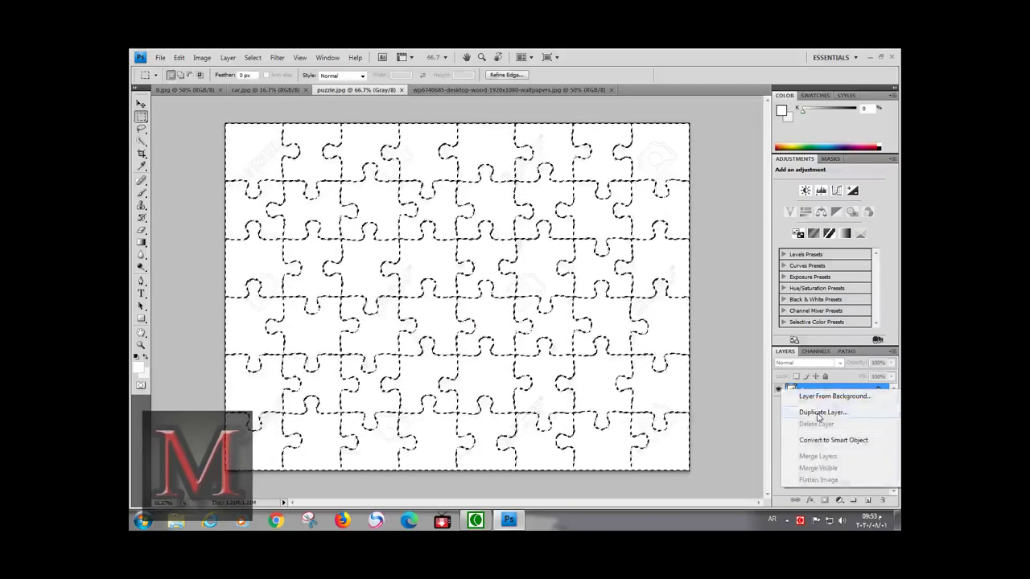
pyautogui.click(816, 414)
pyautogui.click(605, 194)
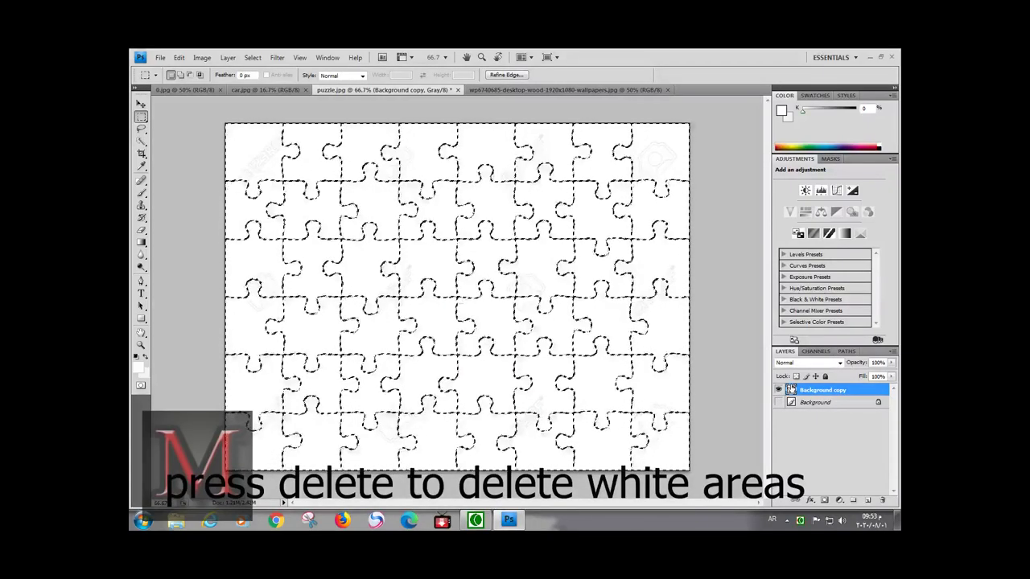
pyautogui.press('Delete')
pyautogui.hotkey('ctrl', 'd')
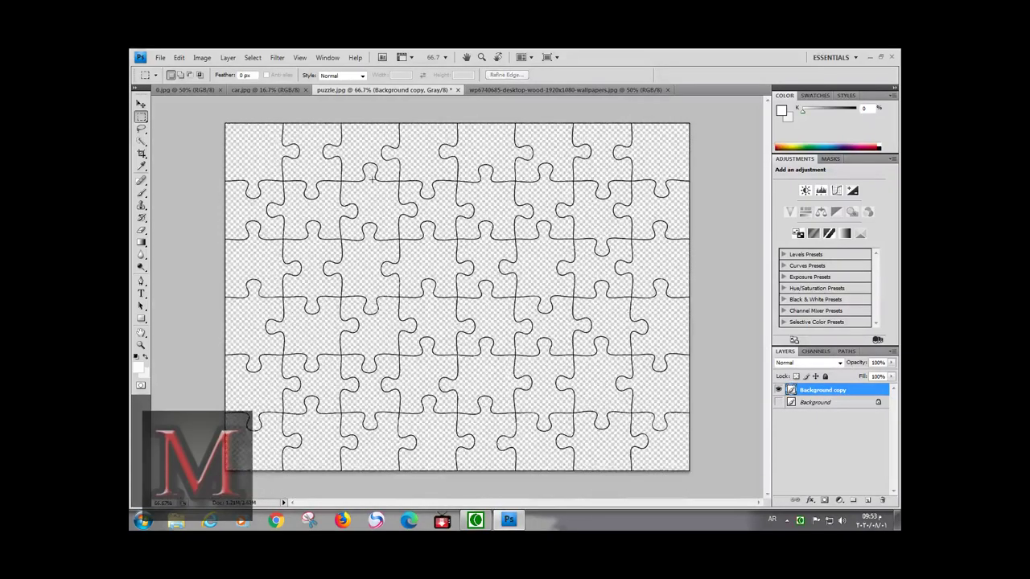
pyautogui.click(266, 89)
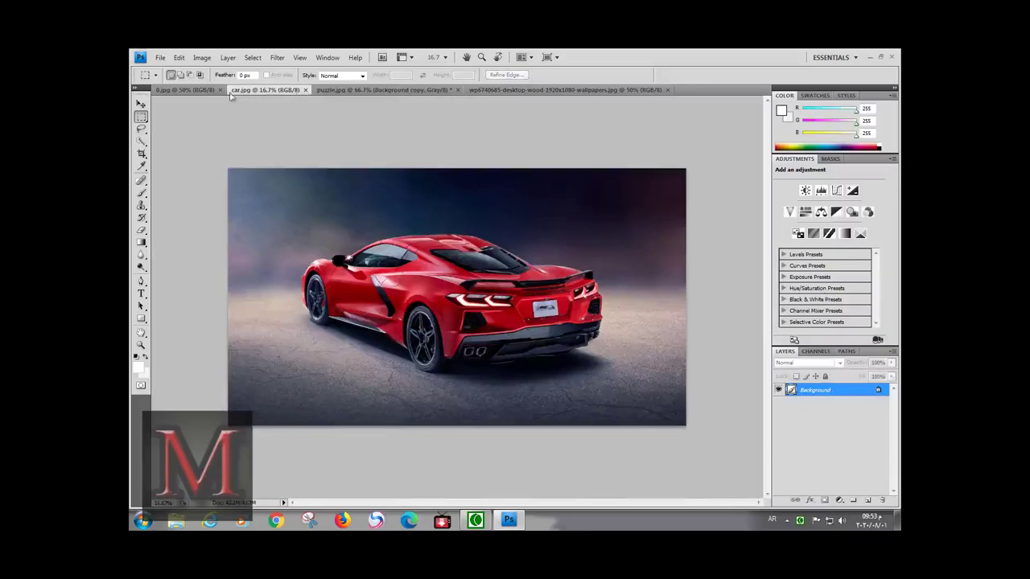
# - Unlock the frame image's Background layer, turning it into Layer 0
pyautogui.click(205, 91)
pyautogui.click(141, 141)
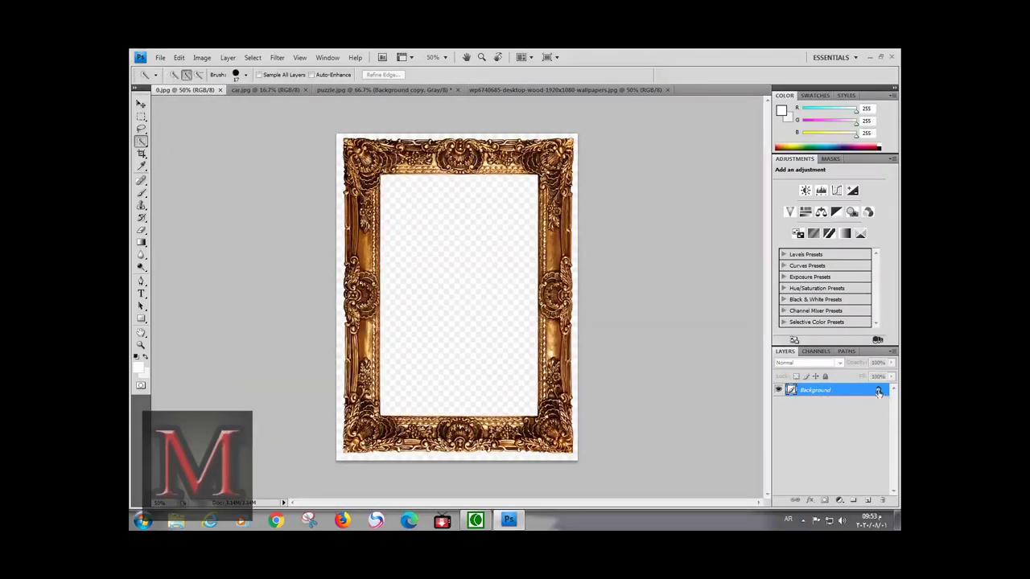
pyautogui.moveTo(878, 391); pyautogui.dragTo(881, 499)
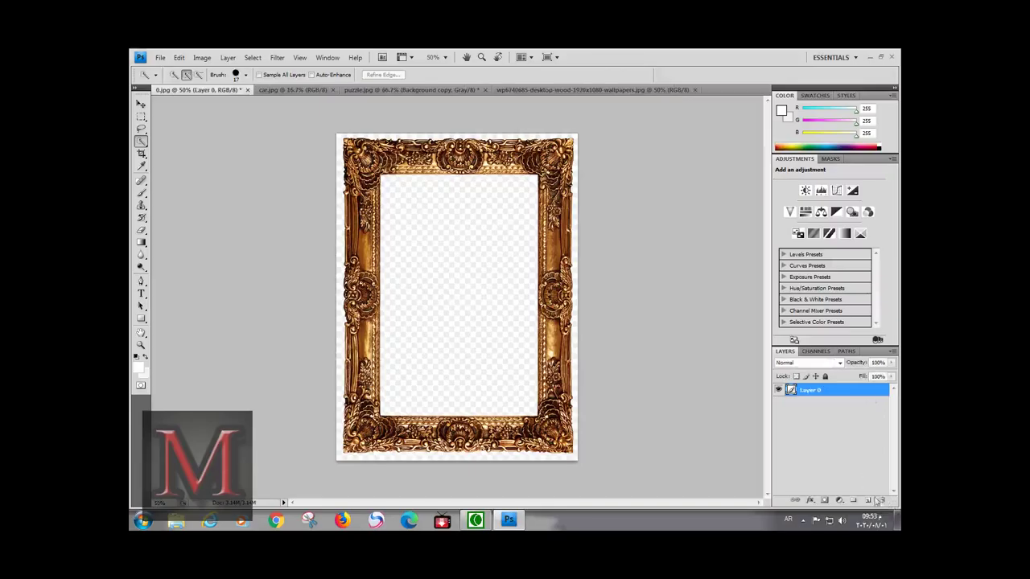
pyautogui.click(485, 272)
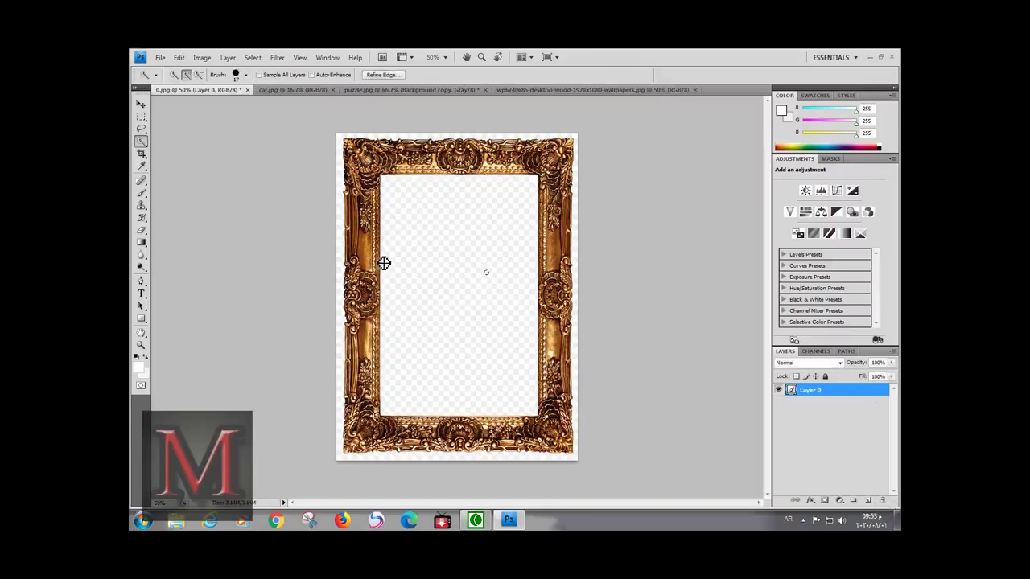
pyautogui.hotkey('ctrl', 'd')
# - Magic Wand the frame's white margin and interior, delete them, and deselect
pyautogui.rightClick(141, 141)
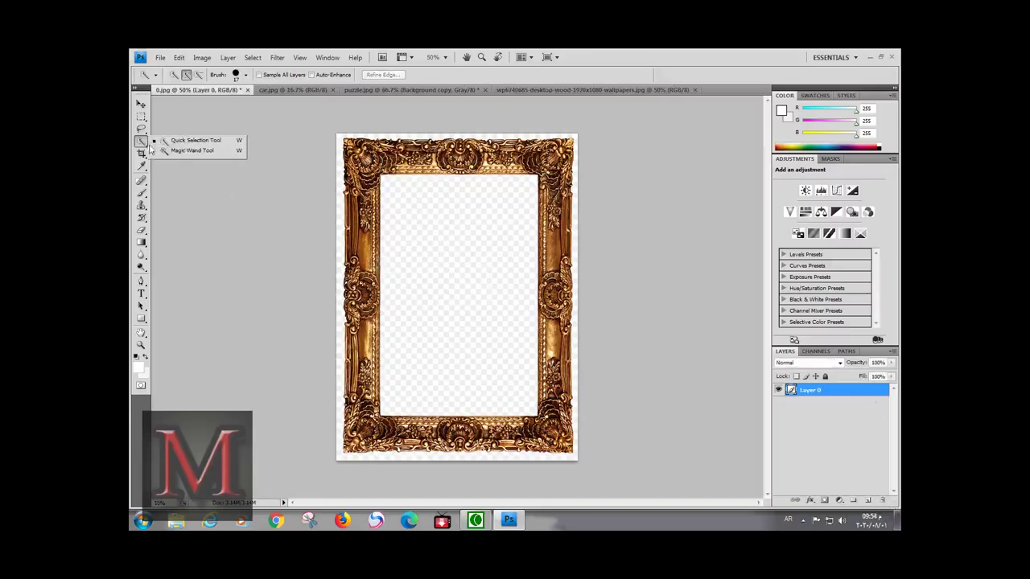
pyautogui.click(195, 151)
pyautogui.click(430, 220)
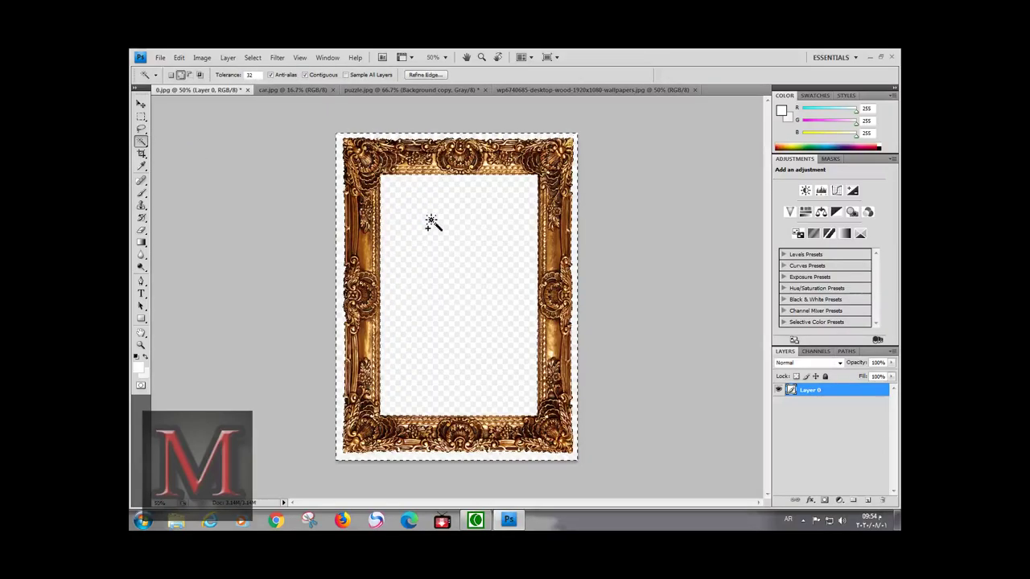
pyautogui.press('Delete')
pyautogui.hotkey('ctrl', 'd')
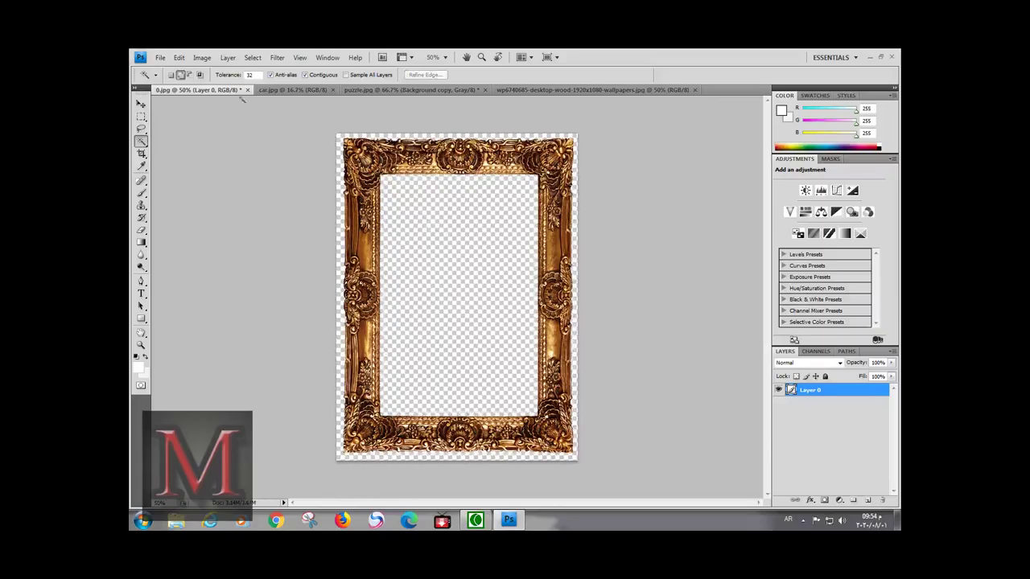
pyautogui.click(400, 90)
# - Drag the puzzle outline layer from puzzle.jpg into car.jpg
pyautogui.press('v')
pyautogui.moveTo(336, 150); pyautogui.dragTo(224, 95)
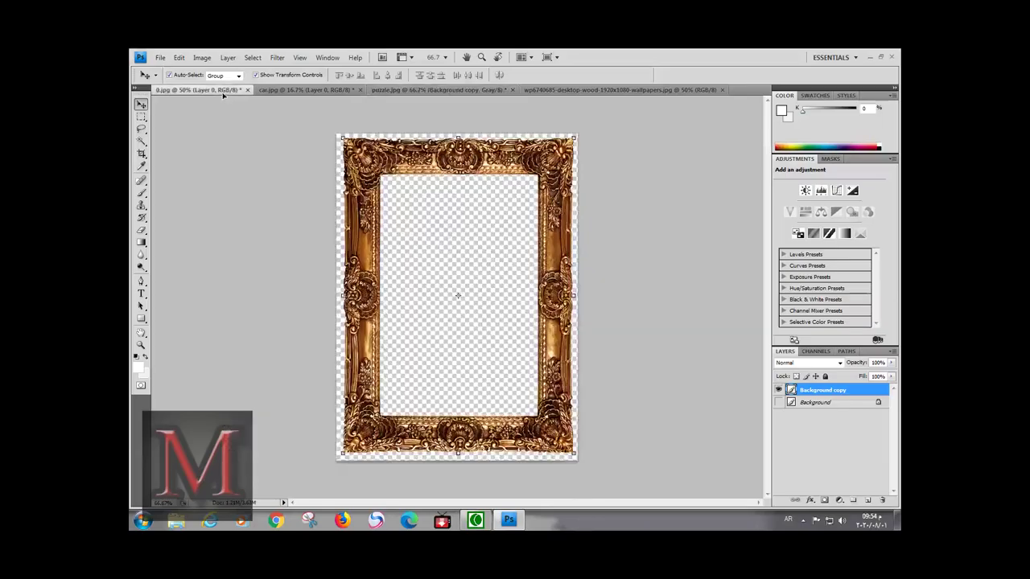
pyautogui.click(286, 91)
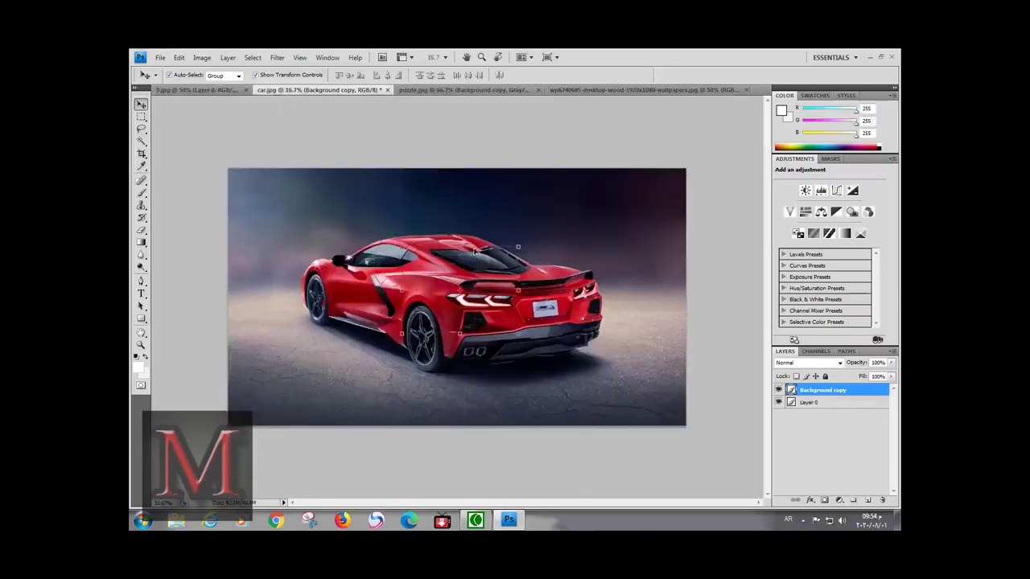
# - Scale the car photo down to 37.2% and shift it under the puzzle grid
pyautogui.moveTo(474, 252); pyautogui.dragTo(463, 247)
pyautogui.hotkey('ctrl', 'z')
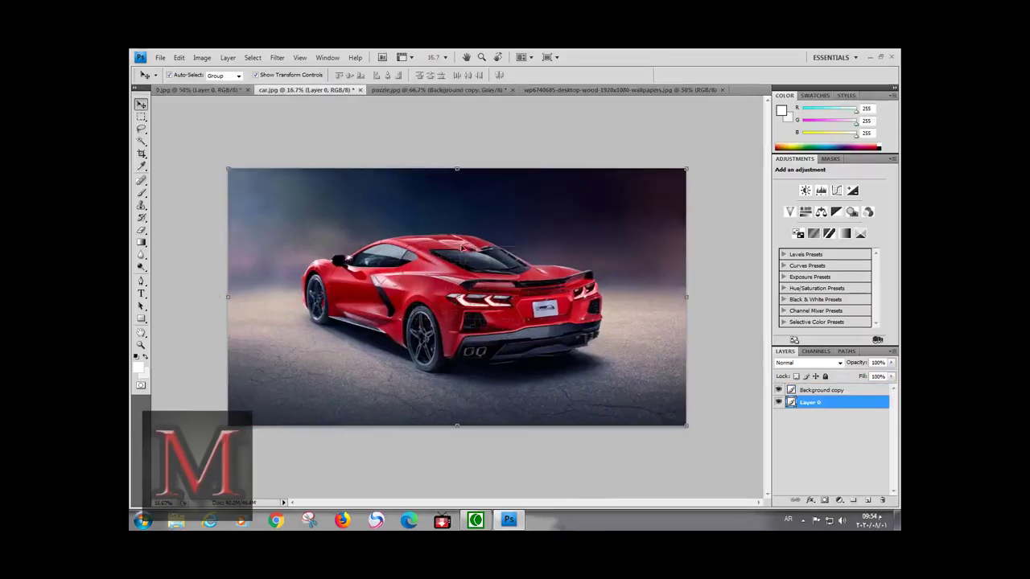
pyautogui.moveTo(229, 170); pyautogui.dragTo(356, 242)
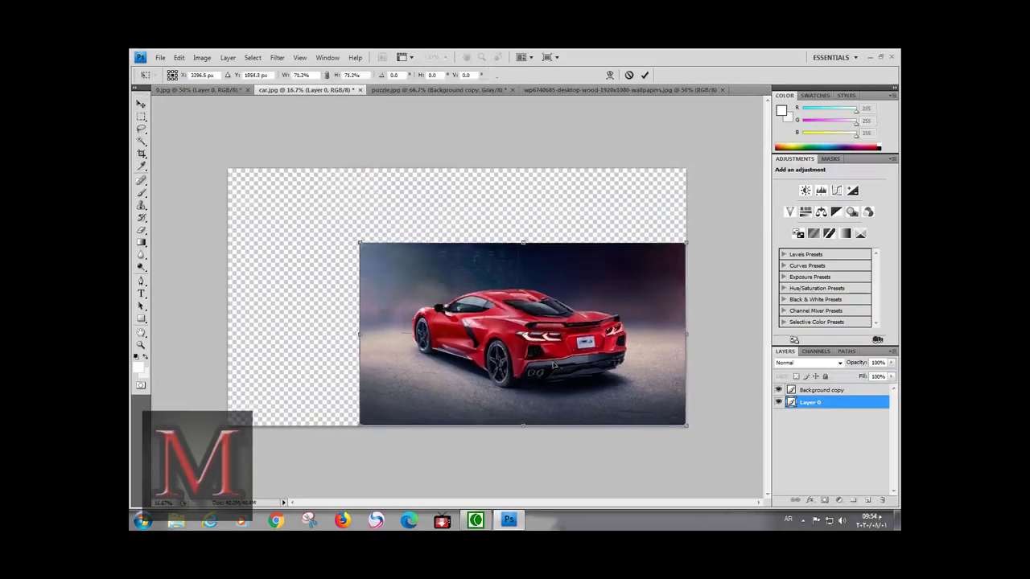
pyautogui.moveTo(558, 370); pyautogui.dragTo(599, 370)
pyautogui.moveTo(724, 426); pyautogui.dragTo(528, 323)
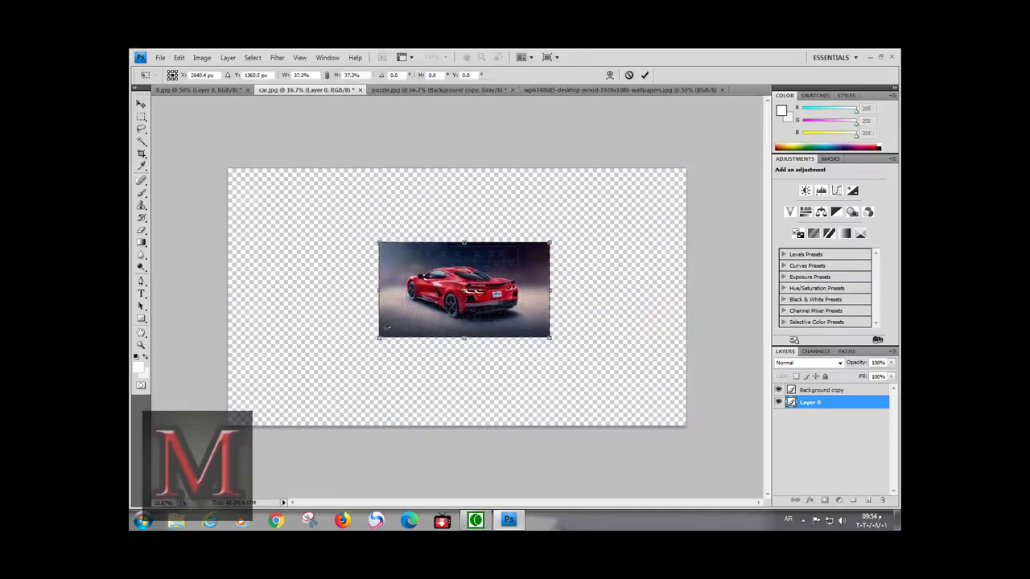
pyautogui.press('Return')
pyautogui.press('z')
pyautogui.hotkey('ctrl', '+')
pyautogui.hotkey('ctrl', '+')
pyautogui.hotkey('ctrl', '+')
# - Enlarge the puzzle outline layer slightly to cover the car
pyautogui.press('v')
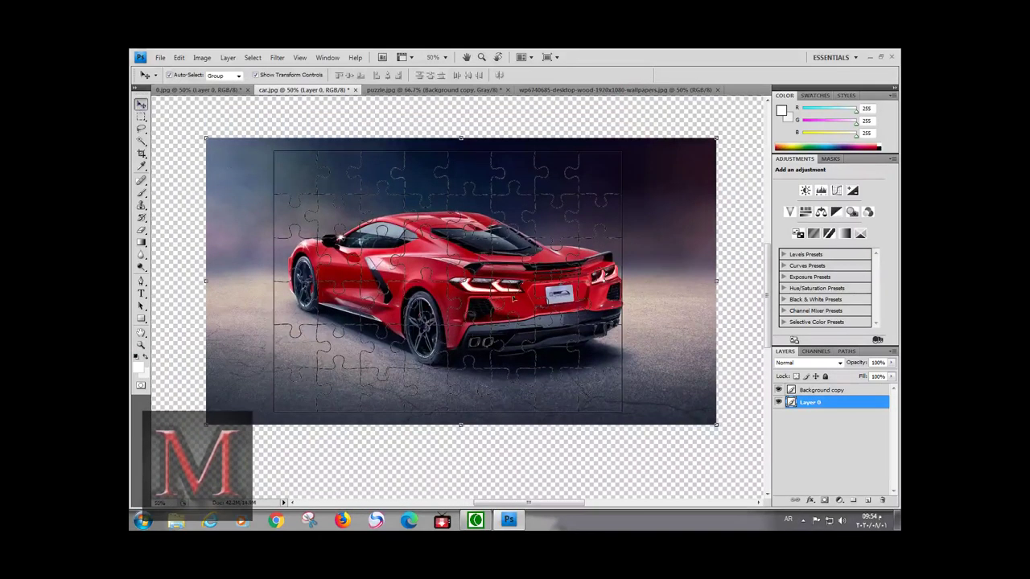
pyautogui.moveTo(655, 208); pyautogui.dragTo(650, 208)
pyautogui.hotkey('alt', ']')
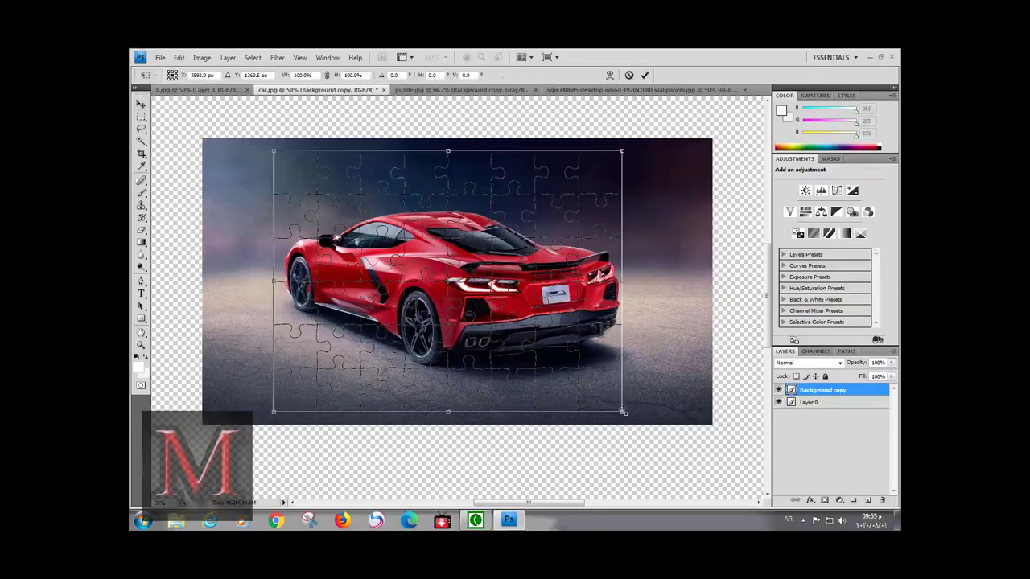
pyautogui.hotkey('ctrl', 't')
pyautogui.moveTo(629, 417); pyautogui.dragTo(631, 418)
pyautogui.press('Return')
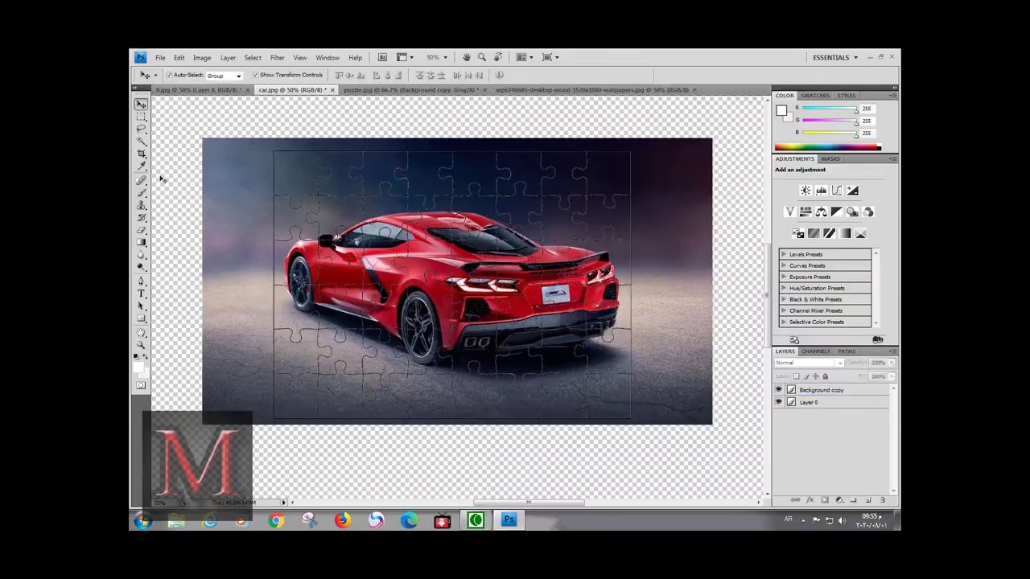
pyautogui.click(142, 154)
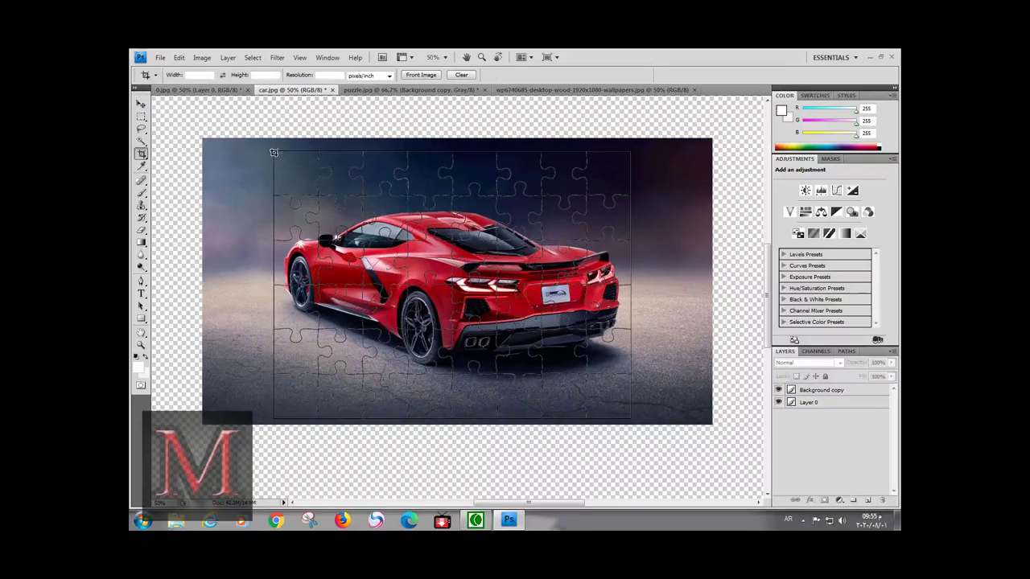
# - Crop car.jpg to the puzzle grid's edges, aligning the left edge to the outlines
pyautogui.moveTo(527, 371)
pyautogui.mouseDown()
pyautogui.moveTo(672, 429)
pyautogui.moveTo(630, 419)
pyautogui.mouseUp()
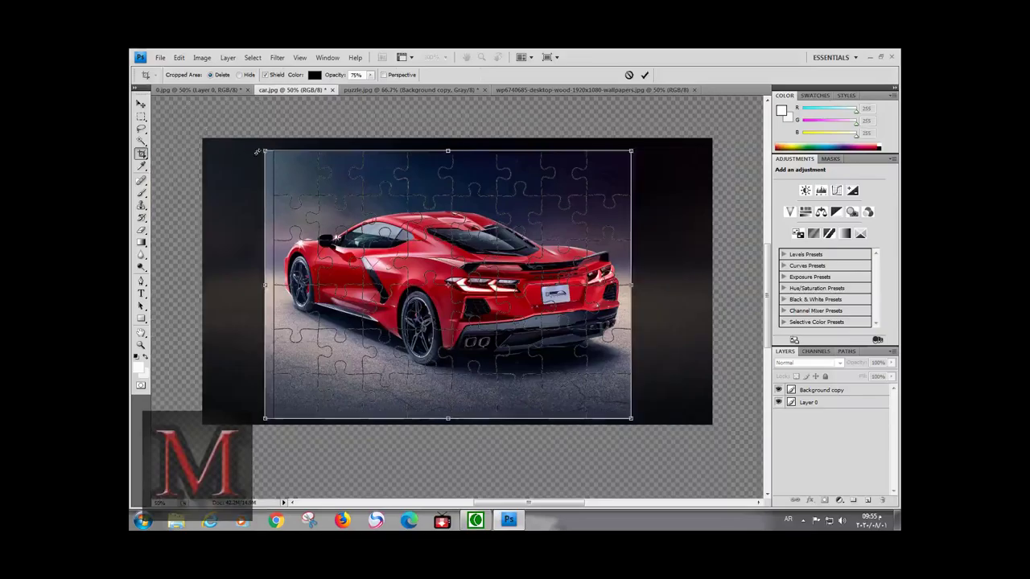
pyautogui.moveTo(265, 285); pyautogui.dragTo(274, 286)
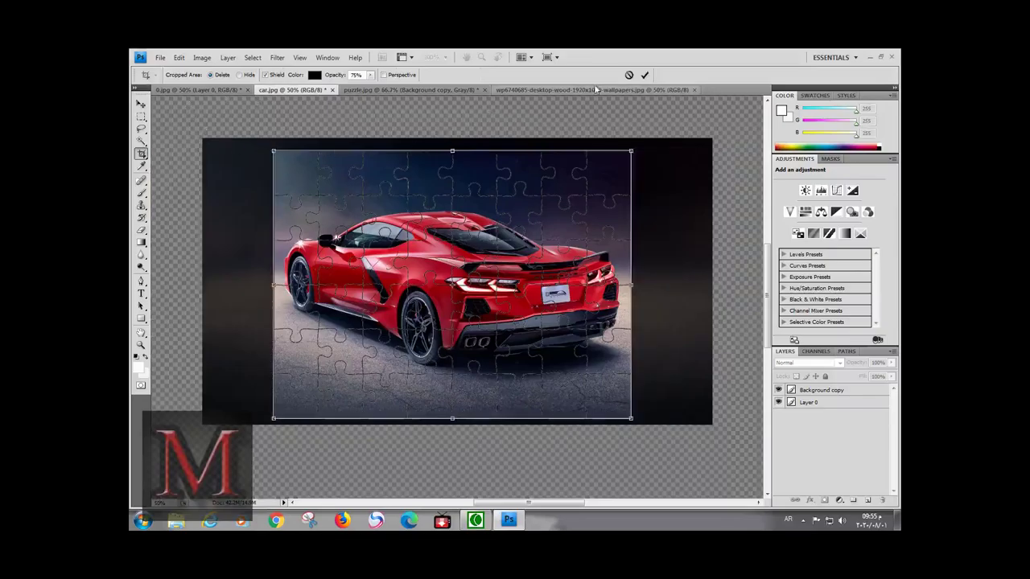
pyautogui.click(644, 75)
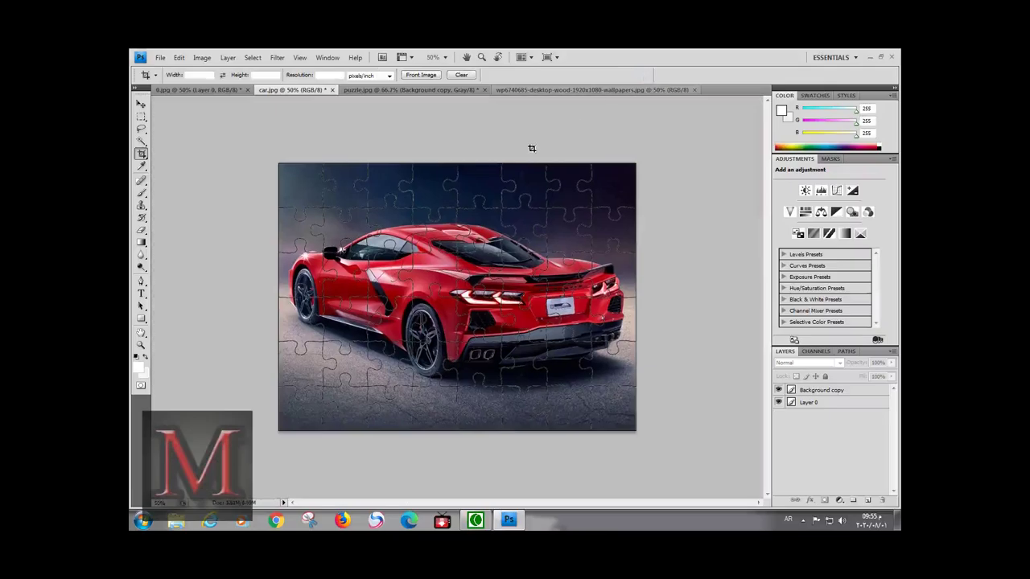
pyautogui.click(792, 390)
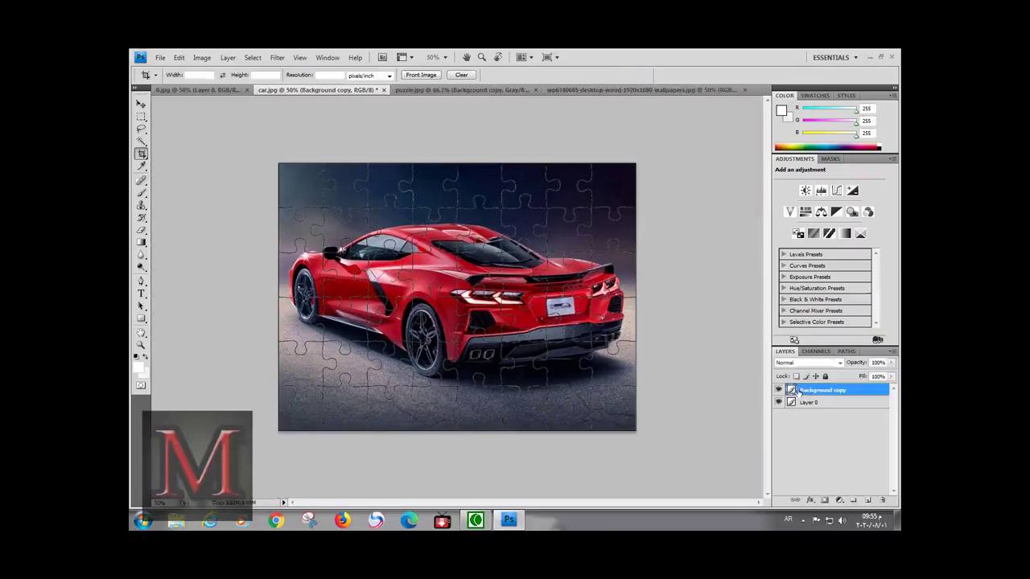
# - Duplicate Background copy as Background copy 2 and hide the original copy
pyautogui.click(838, 500)
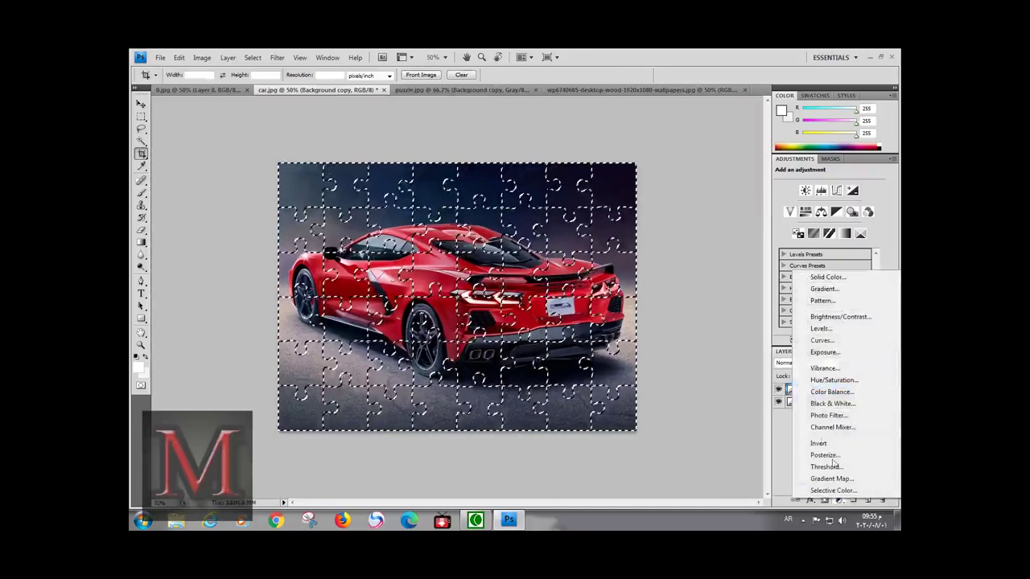
pyautogui.click(782, 422)
pyautogui.rightClick(821, 391)
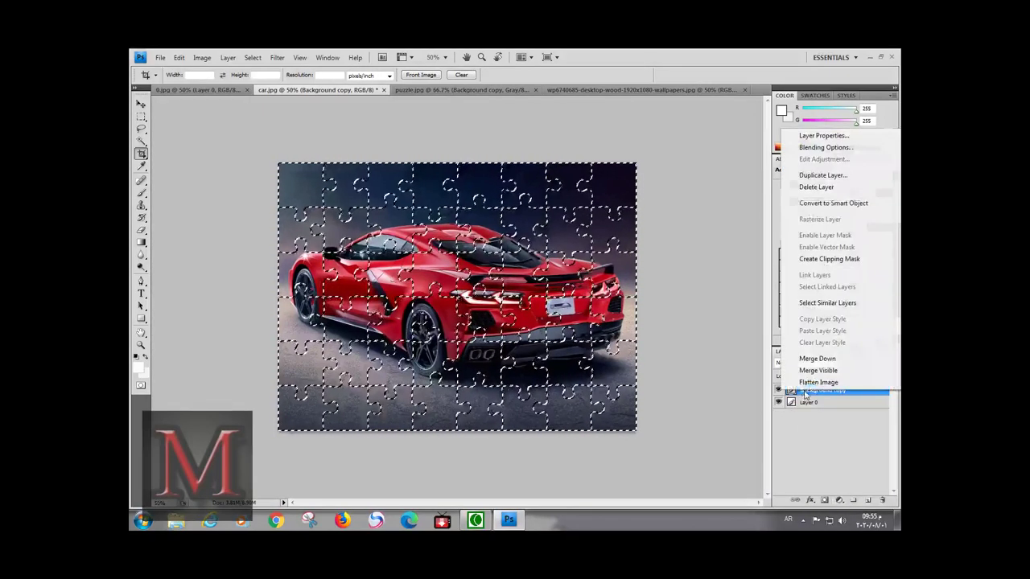
pyautogui.click(815, 176)
pyautogui.click(609, 194)
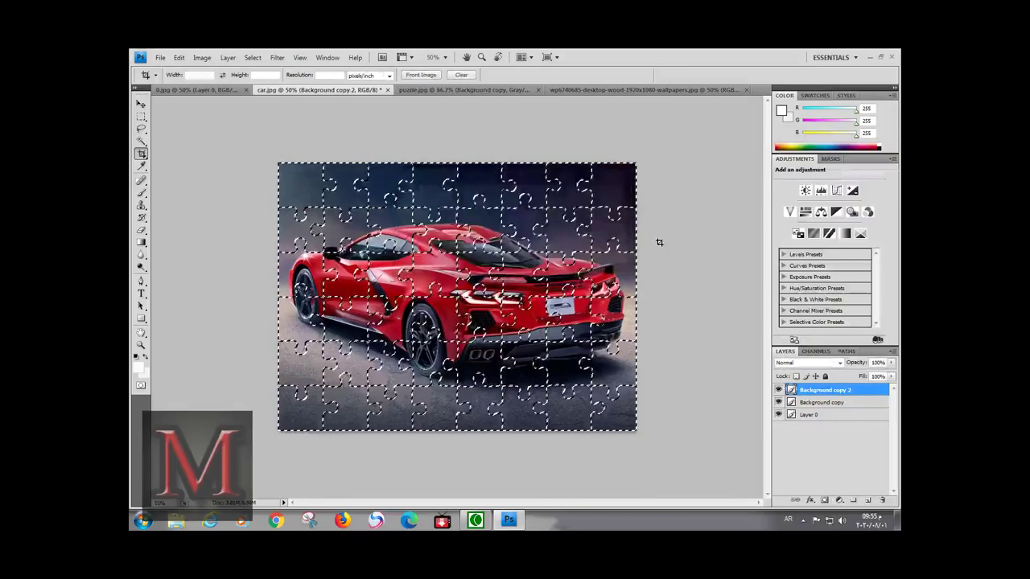
pyautogui.click(777, 402)
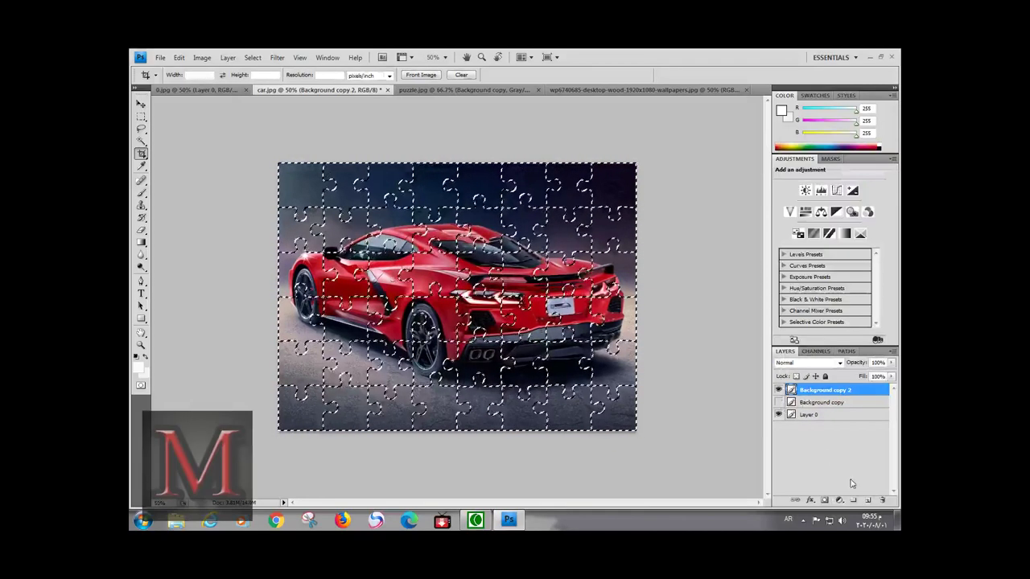
# - Add a Levels adjustment layer that darkens the midtones
pyautogui.click(838, 501)
pyautogui.click(822, 331)
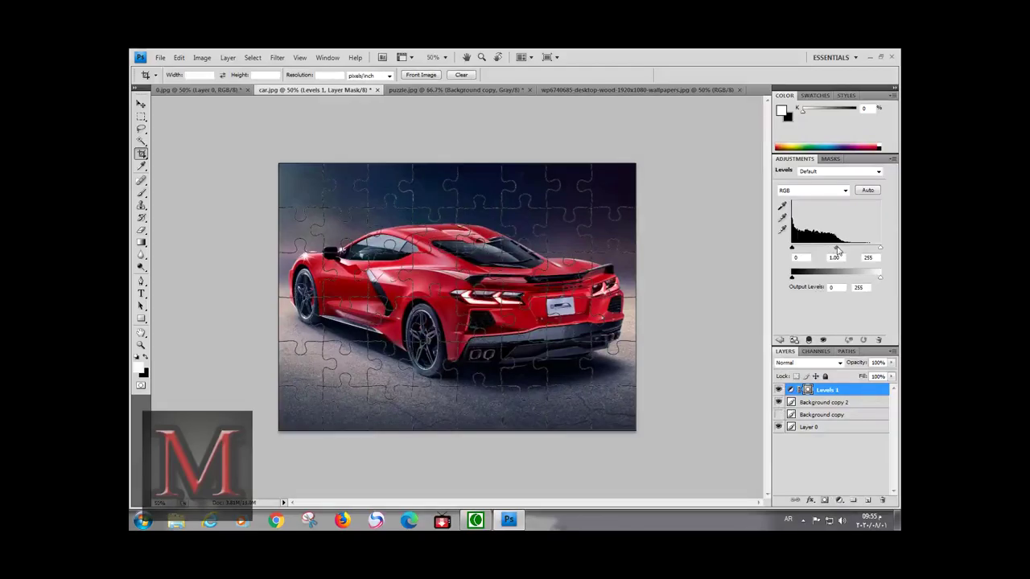
pyautogui.moveTo(838, 249); pyautogui.dragTo(862, 249)
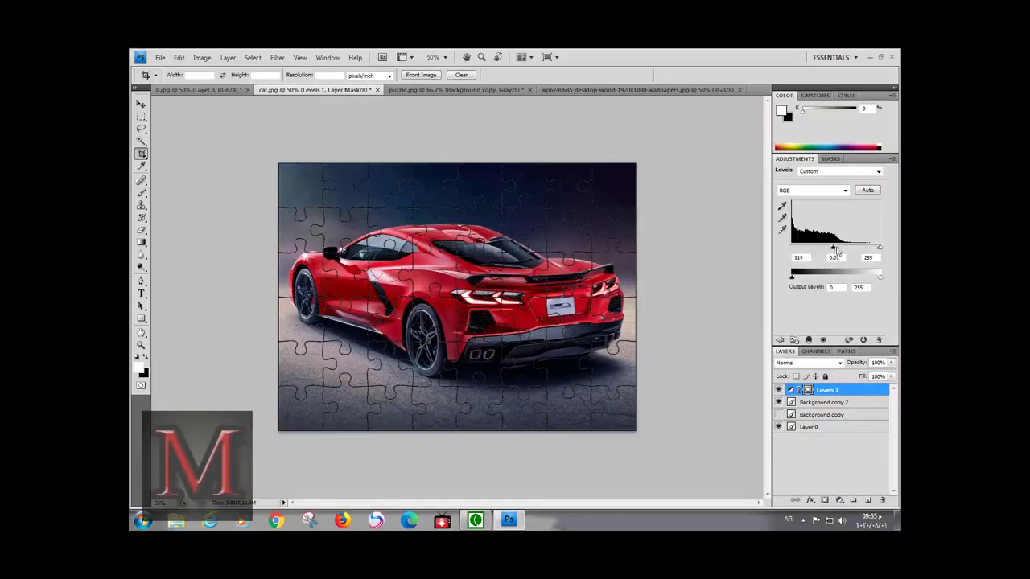
# - Load the puzzle shape as a selection and add an Exposure adjustment at -20.00
pyautogui.click(813, 400)
pyautogui.keyDown('ctrl'); pyautogui.click(791, 402); pyautogui.keyUp('ctrl')
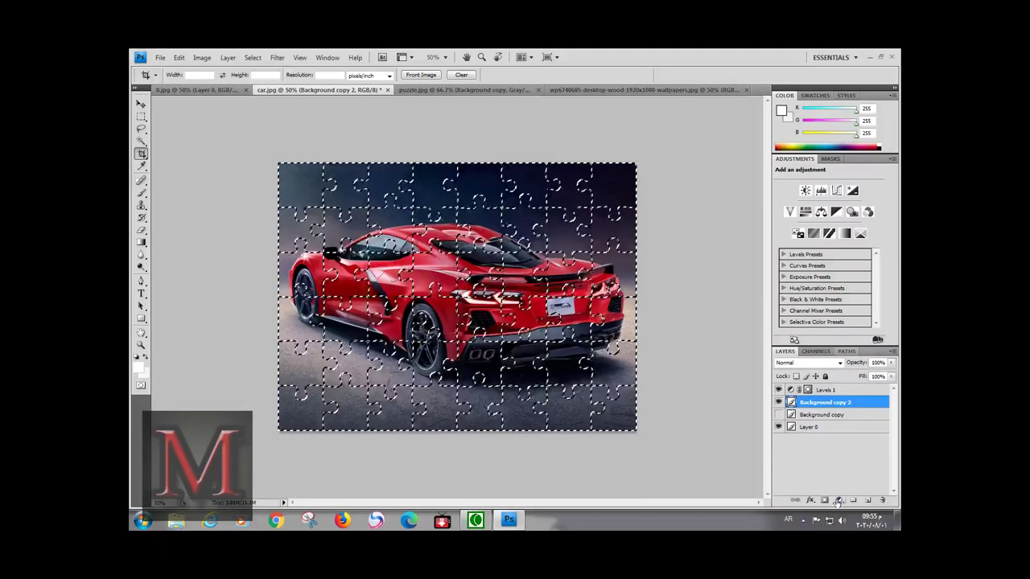
pyautogui.click(839, 500)
pyautogui.click(829, 353)
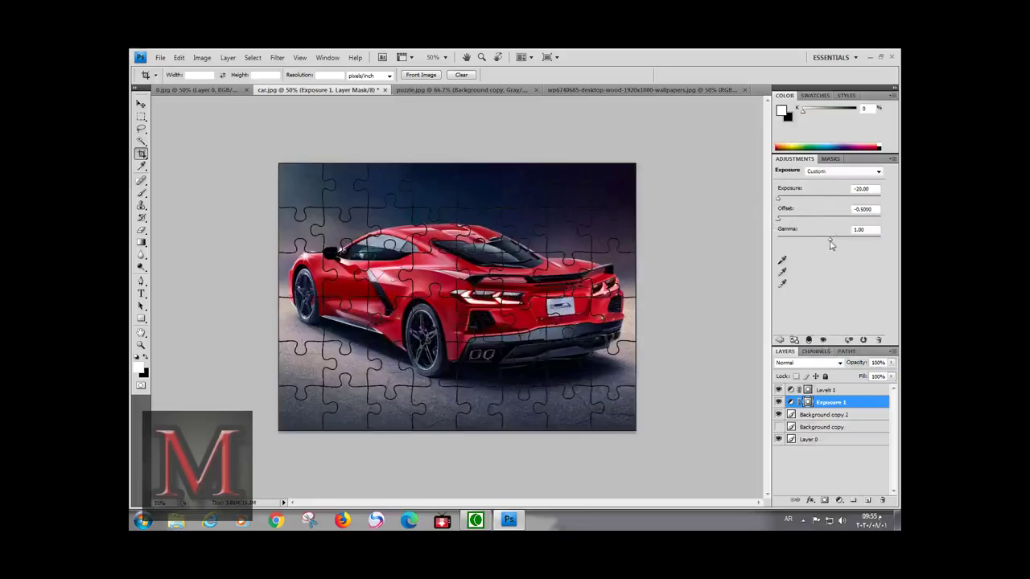
pyautogui.click(824, 445)
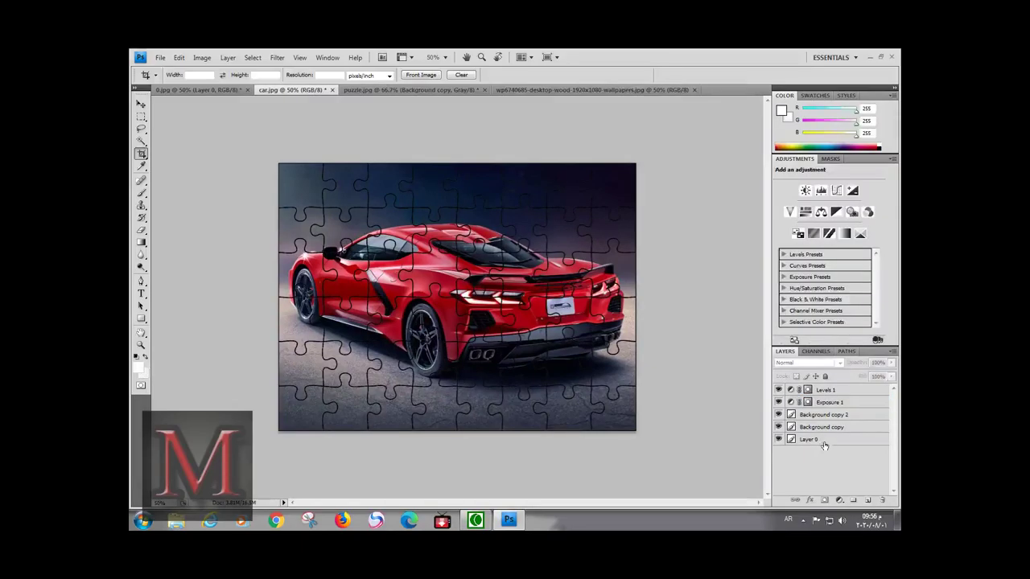
pyautogui.click(834, 441)
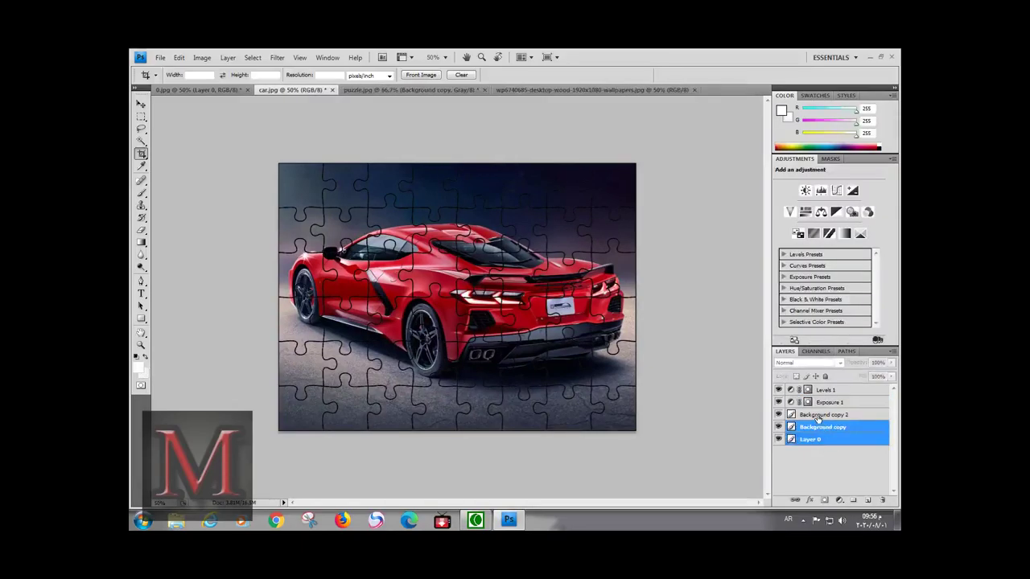
# - Merge Layer 0, Background copy and Background copy 2 into one layer
pyautogui.keyDown('shift'); pyautogui.click(818, 415); pyautogui.keyUp('shift')
pyautogui.rightClick(813, 412)
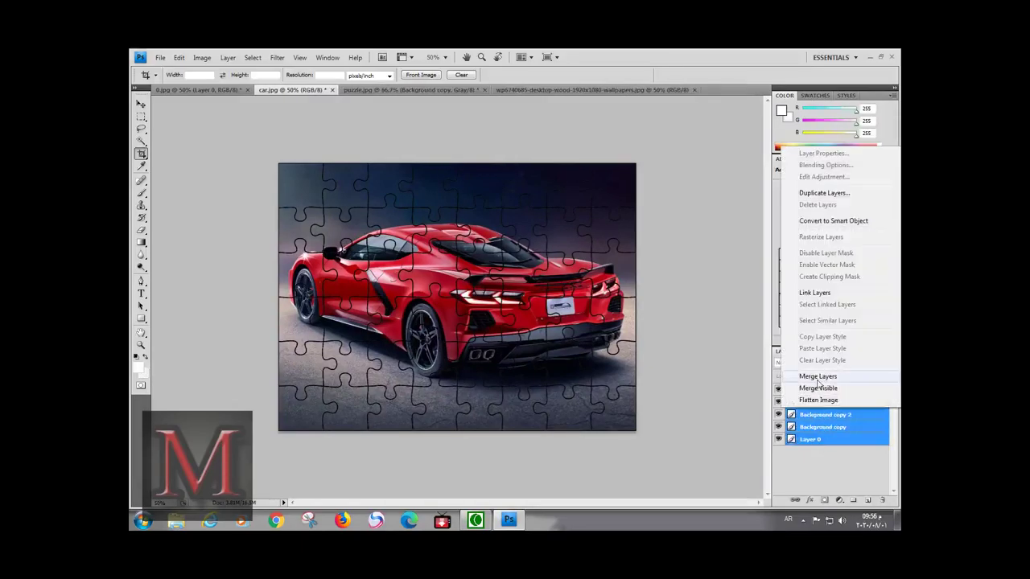
pyautogui.click(817, 377)
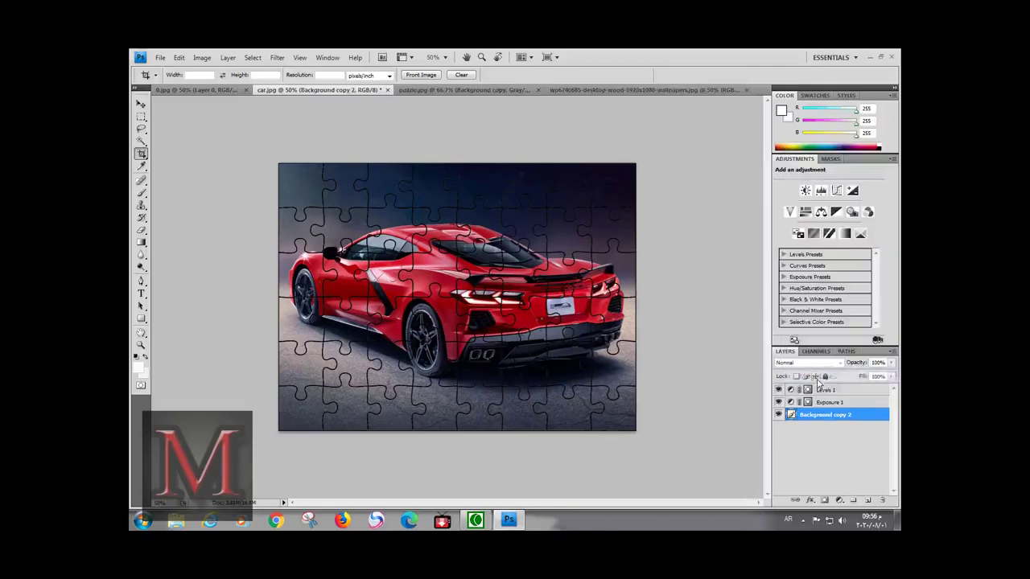
pyautogui.click(819, 463)
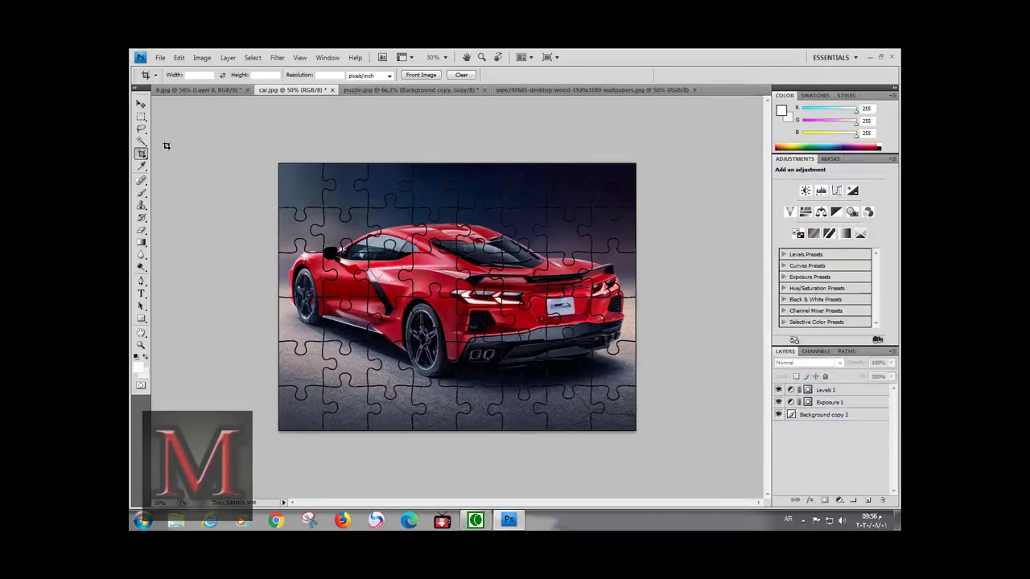
# - Select Background copy 2 together with both adjustment layers
pyautogui.click(141, 106)
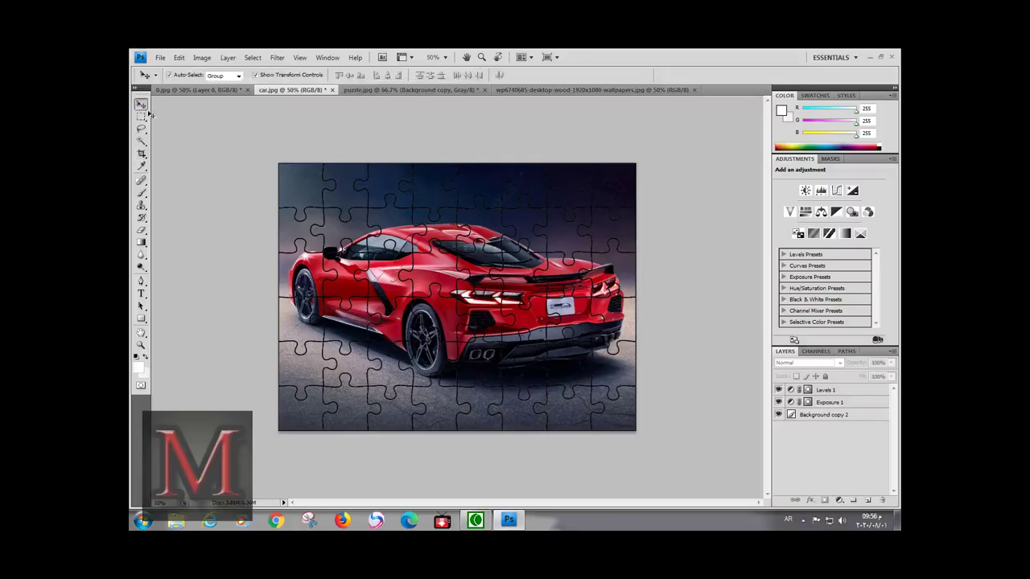
pyautogui.click(820, 415)
pyautogui.keyDown('shift'); pyautogui.click(826, 389); pyautogui.keyUp('shift')
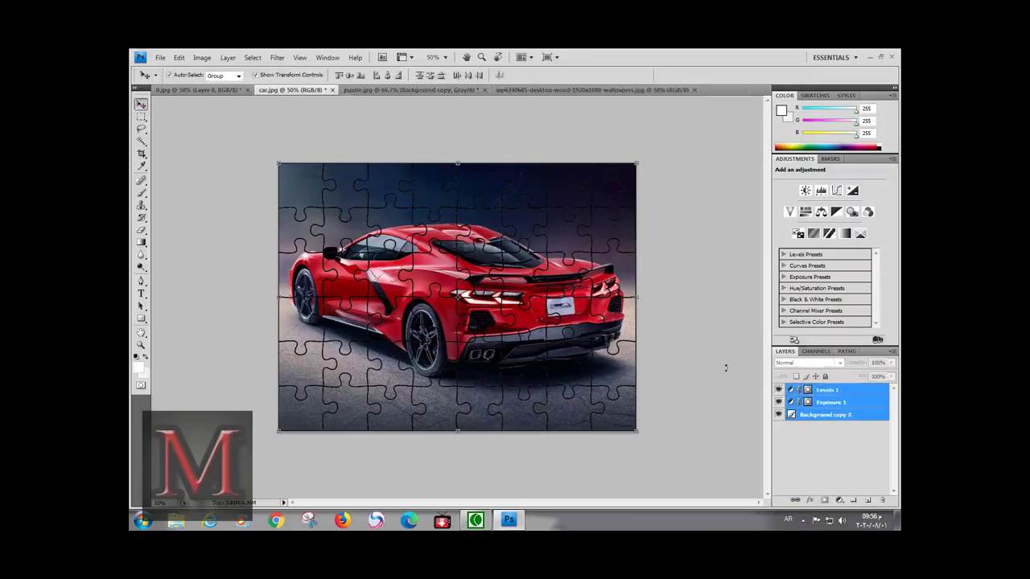
# - Drag the car puzzle layers and adjustments into the 0.jpg frame document
pyautogui.moveTo(515, 278); pyautogui.dragTo(231, 95)
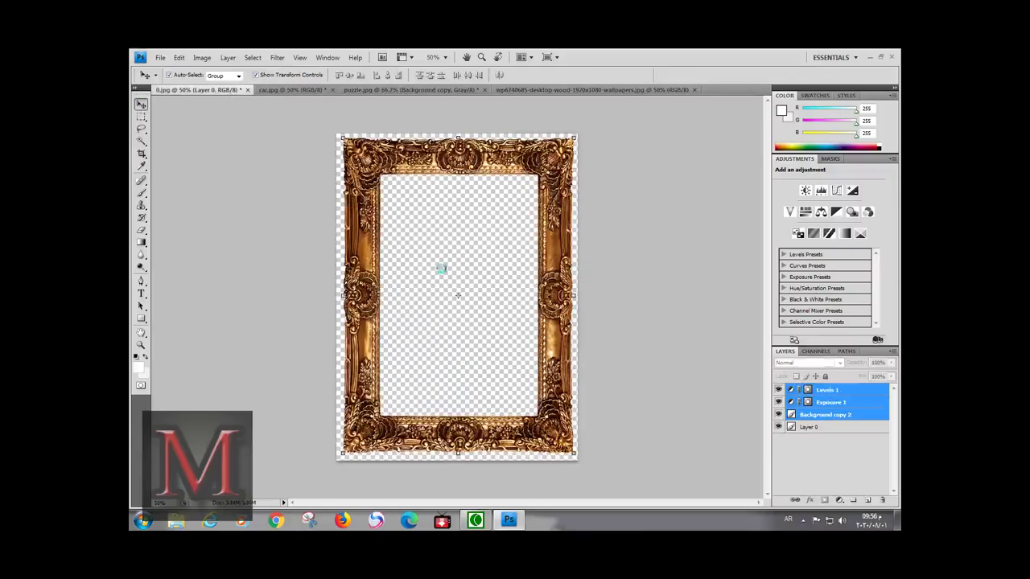
pyautogui.moveTo(231, 91)
pyautogui.mouseDown()
pyautogui.moveTo(441, 270)
pyautogui.moveTo(509, 293)
pyautogui.mouseUp()
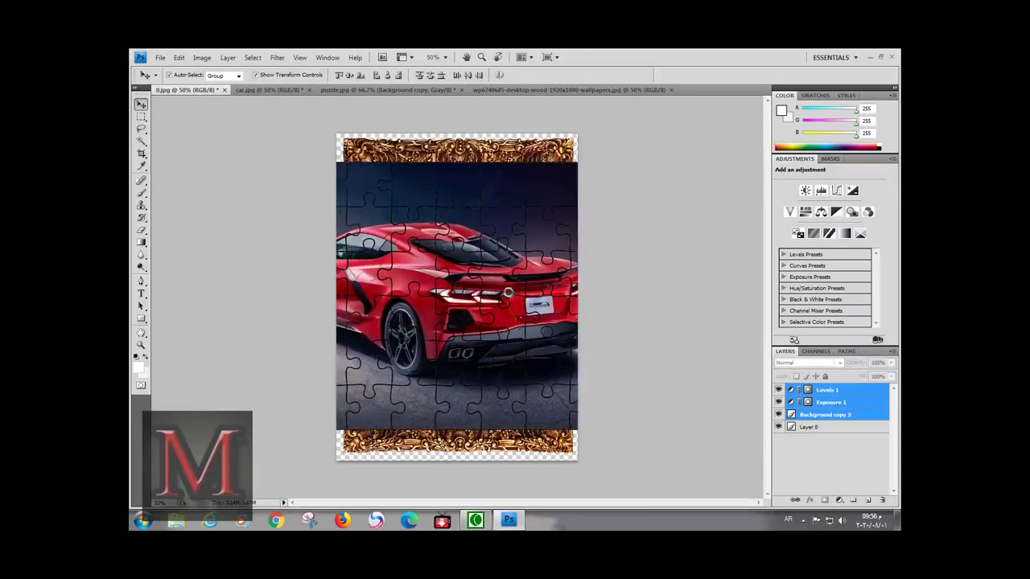
pyautogui.click(141, 153)
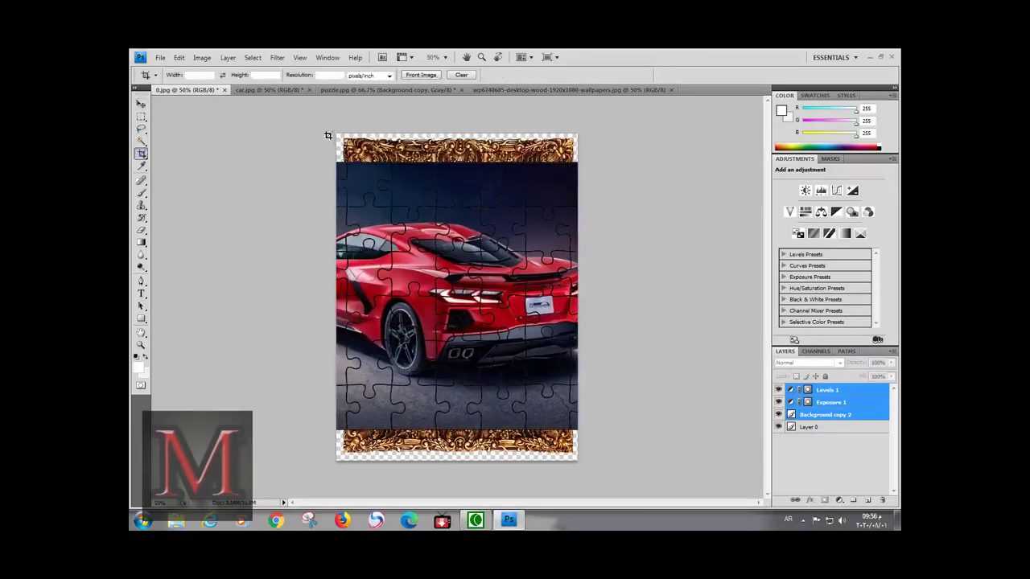
# - Widen 0.jpg's canvas by cropping beyond the image to the right, left and bottom
pyautogui.moveTo(336, 131); pyautogui.dragTo(584, 460)
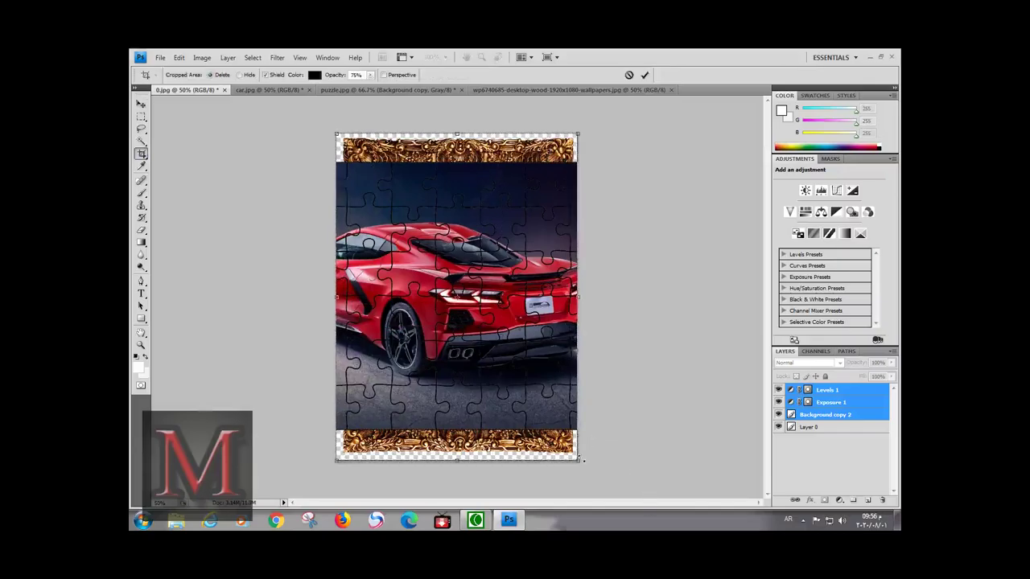
pyautogui.moveTo(580, 464); pyautogui.dragTo(750, 463)
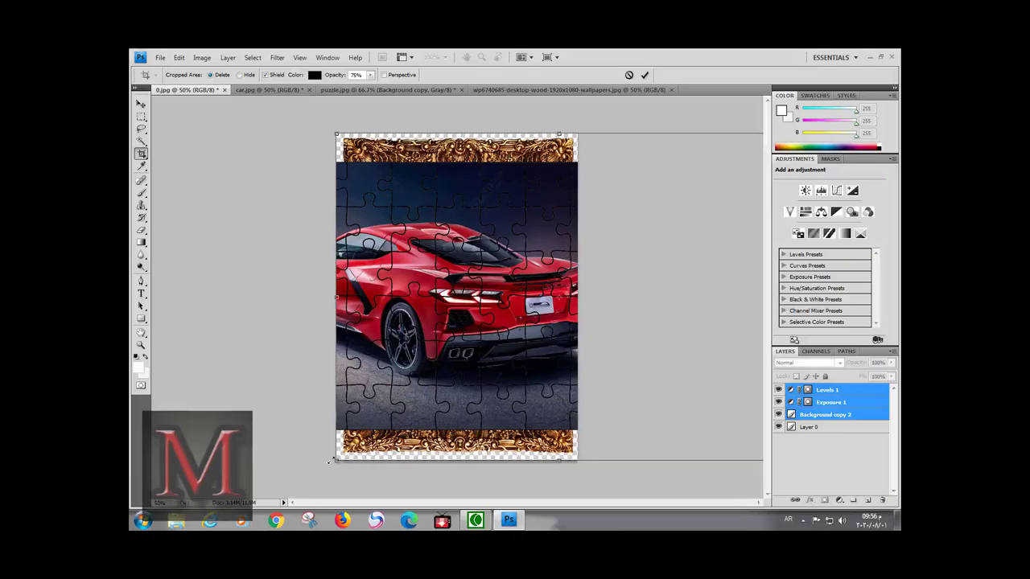
pyautogui.moveTo(330, 461); pyautogui.dragTo(153, 471)
pyautogui.click(644, 75)
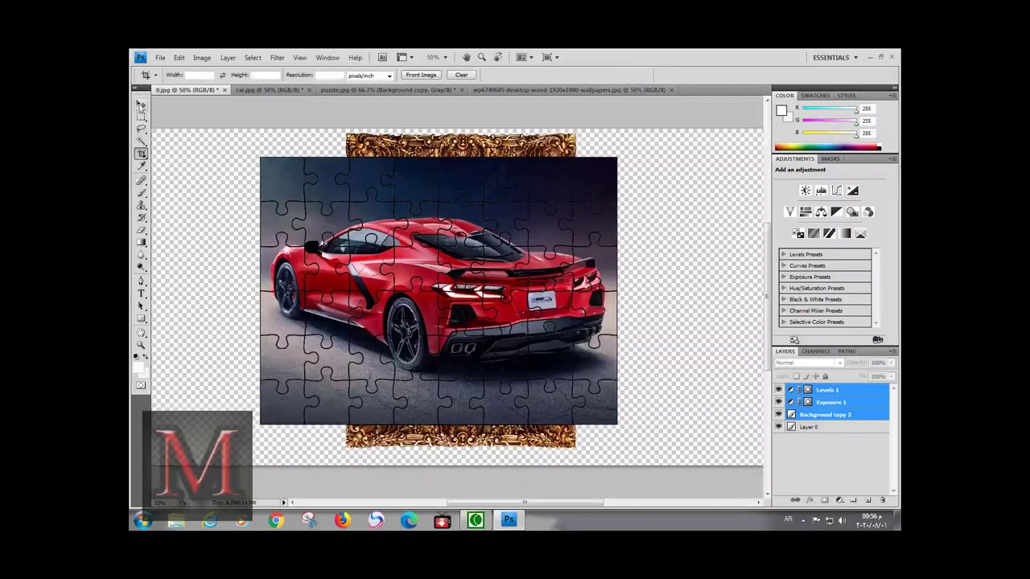
# - Rotate the frame layer 90° clockwise and enlarge it to fit the car
pyautogui.press('v')
pyautogui.click(808, 427)
pyautogui.hotkey('ctrl', 't')
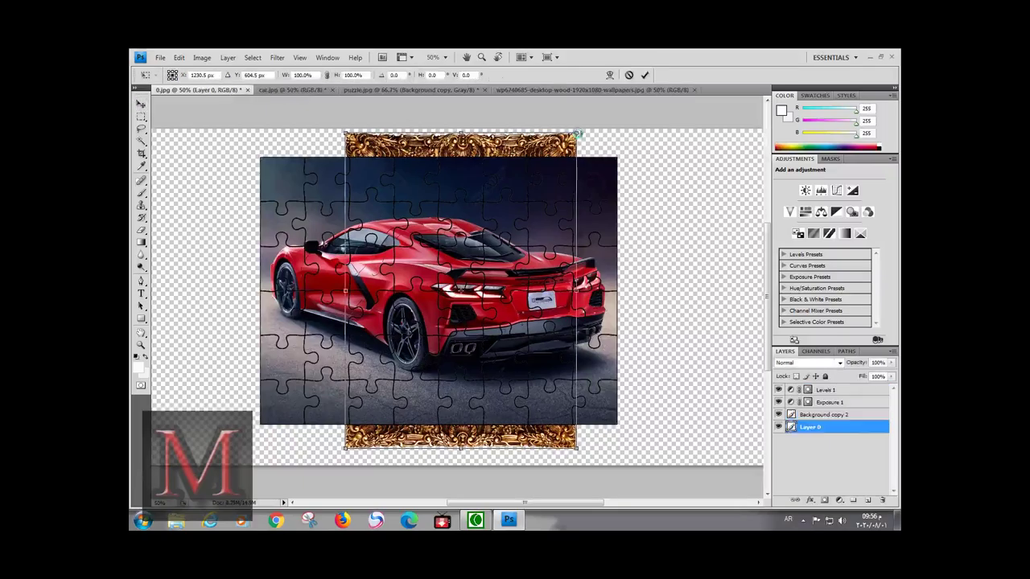
pyautogui.rightClick(576, 136)
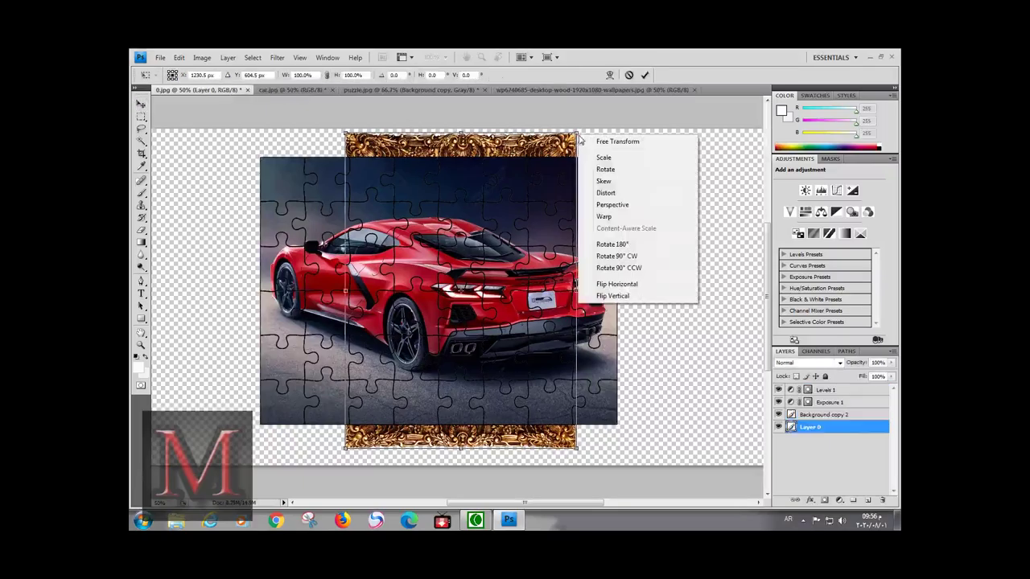
pyautogui.click(624, 256)
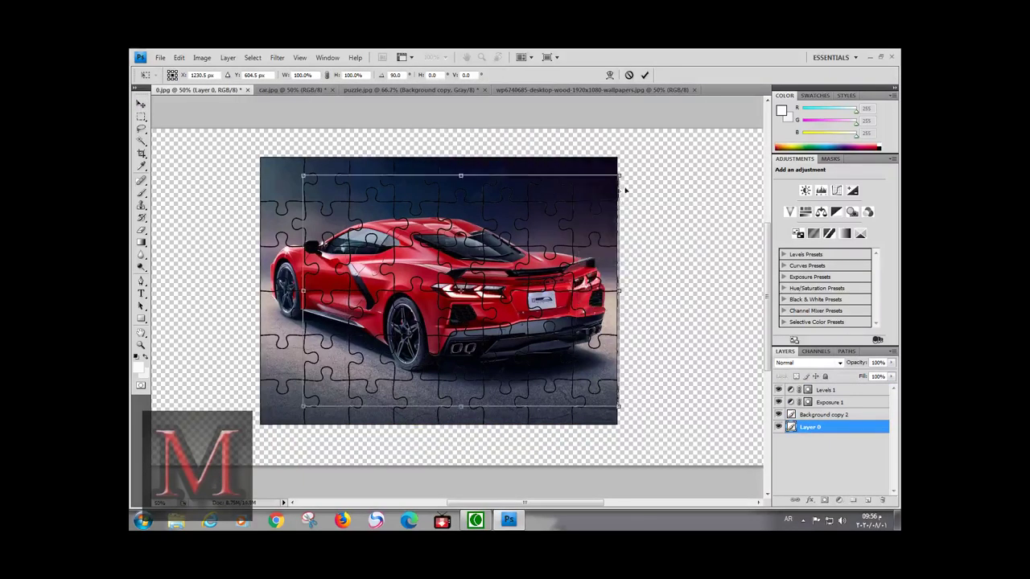
pyautogui.hotkey('shift', 'Right')
pyautogui.hotkey('shift', 'Right')
pyautogui.hotkey('shift', 'Right')
pyautogui.hotkey('shift', 'Right')
pyautogui.hotkey('shift', 'Right')
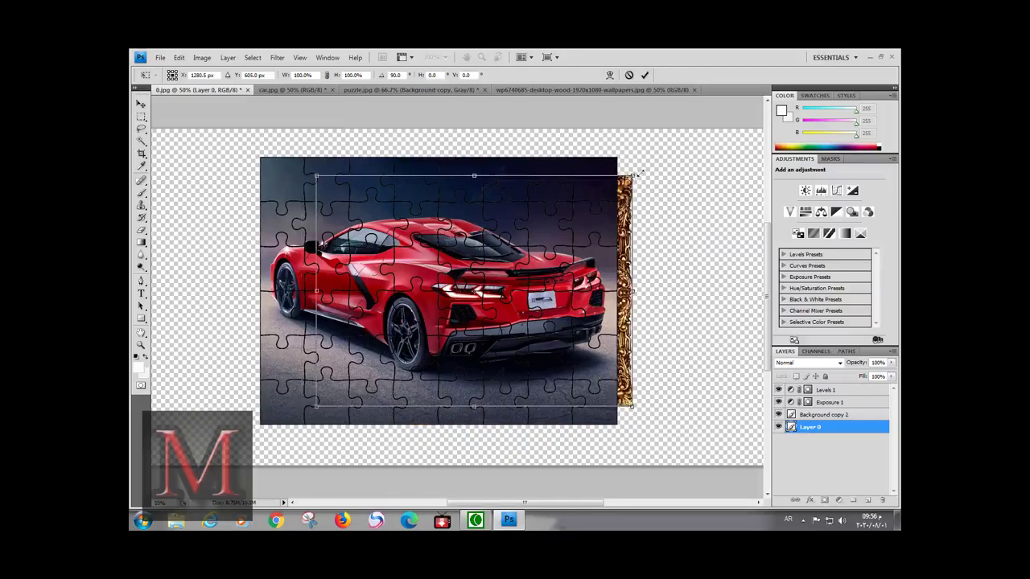
pyautogui.moveTo(641, 172); pyautogui.dragTo(686, 137)
pyautogui.hotkey('ctrl', 'z')
pyautogui.moveTo(632, 175); pyautogui.dragTo(690, 131)
pyautogui.press('Return')
# - Move the frame layer to the top, position it over the car, and scale it up
pyautogui.moveTo(837, 427); pyautogui.dragTo(836, 389)
pyautogui.moveTo(643, 241); pyautogui.dragTo(532, 239)
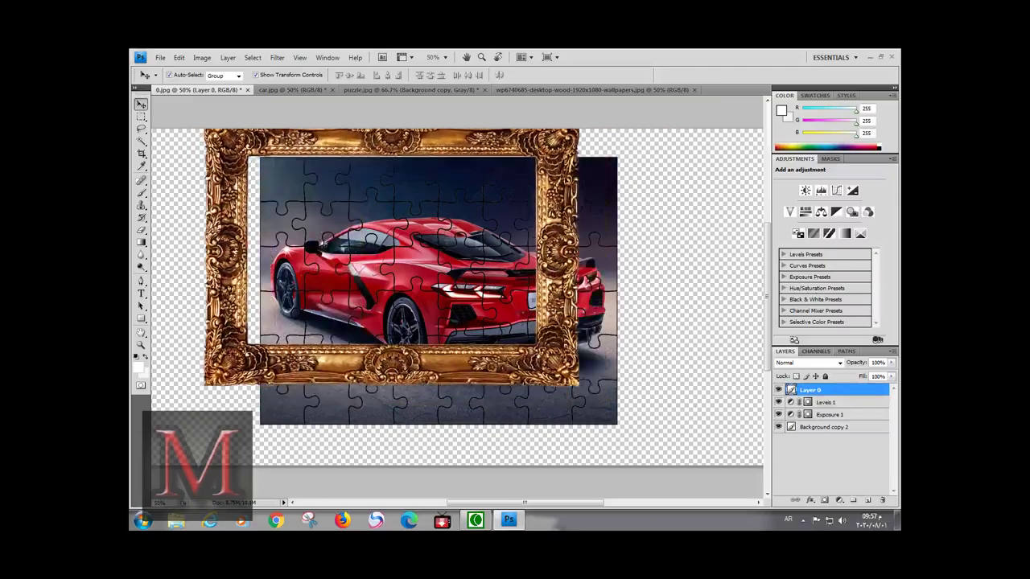
pyautogui.hotkey('ctrl', 't')
pyautogui.moveTo(589, 129); pyautogui.dragTo(691, 94)
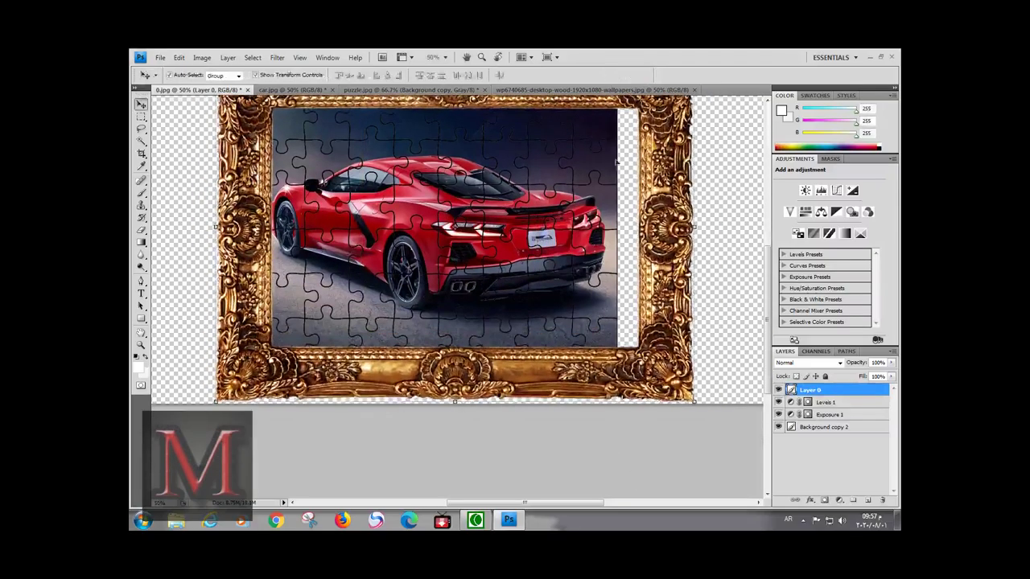
# - Extend the canvas with transparent margins around the image using a crop box
pyautogui.hotkey('ctrl', '-')
pyautogui.press('c')
pyautogui.moveTo(236, 184)
pyautogui.mouseDown()
pyautogui.moveTo(673, 407)
pyautogui.moveTo(735, 475)
pyautogui.mouseUp()
# - Apply the enlarged canvas, then rescale and reposition the gold frame around the car
pyautogui.press('Return')
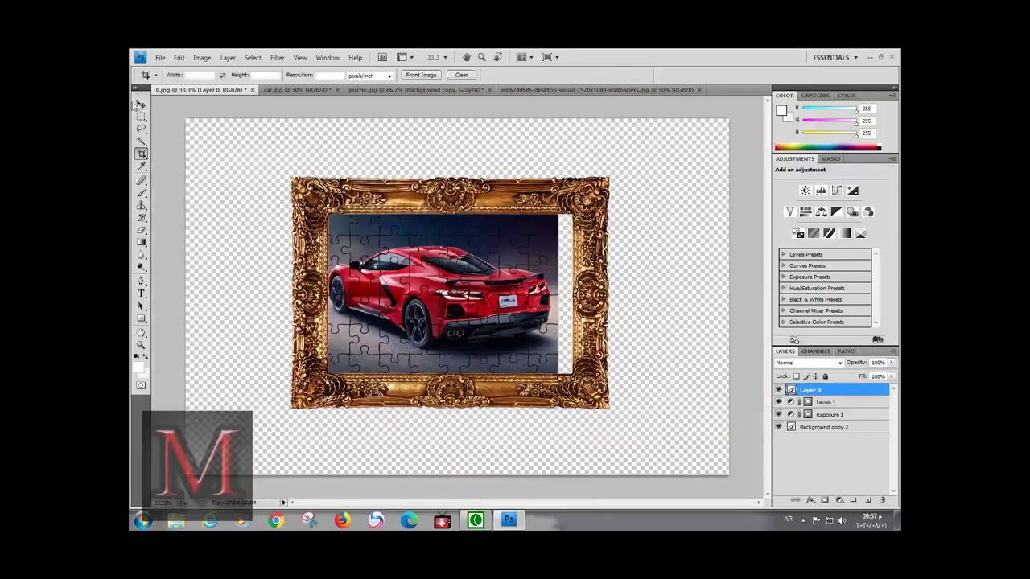
pyautogui.hotkey('ctrl', 't')
pyautogui.moveTo(609, 408); pyautogui.dragTo(653, 436)
pyautogui.press('Return')
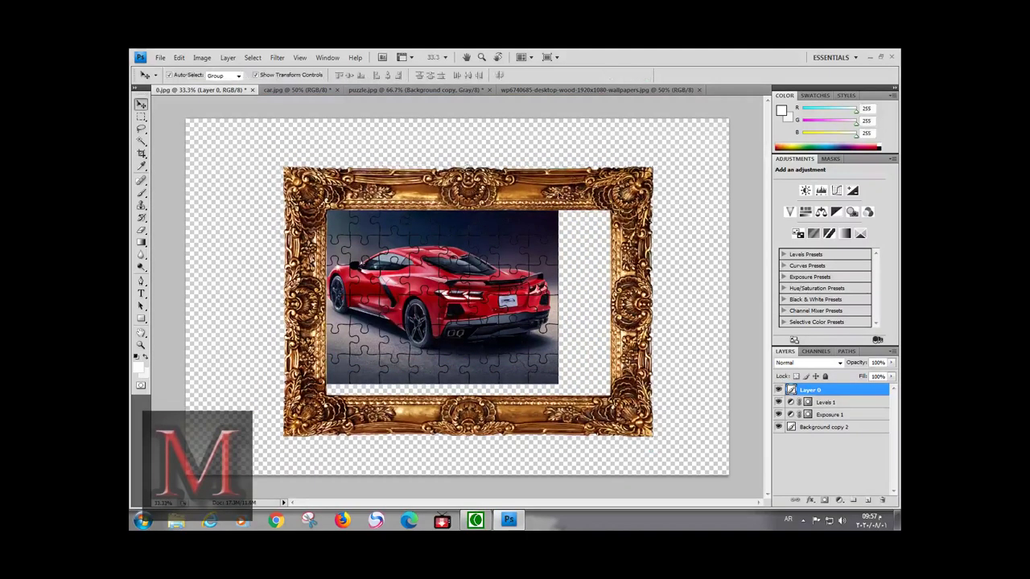
pyautogui.moveTo(557, 193); pyautogui.dragTo(533, 191)
pyautogui.hotkey('ctrl', 't')
pyautogui.moveTo(628, 434); pyautogui.dragTo(619, 425)
pyautogui.moveTo(532, 407); pyautogui.dragTo(501, 404)
pyautogui.press('Return')
# - Narrow the frame from both sides and shorten it slightly to fit the picture
pyautogui.hotkey('ctrl', 't')
pyautogui.moveTo(620, 296); pyautogui.dragTo(599, 296)
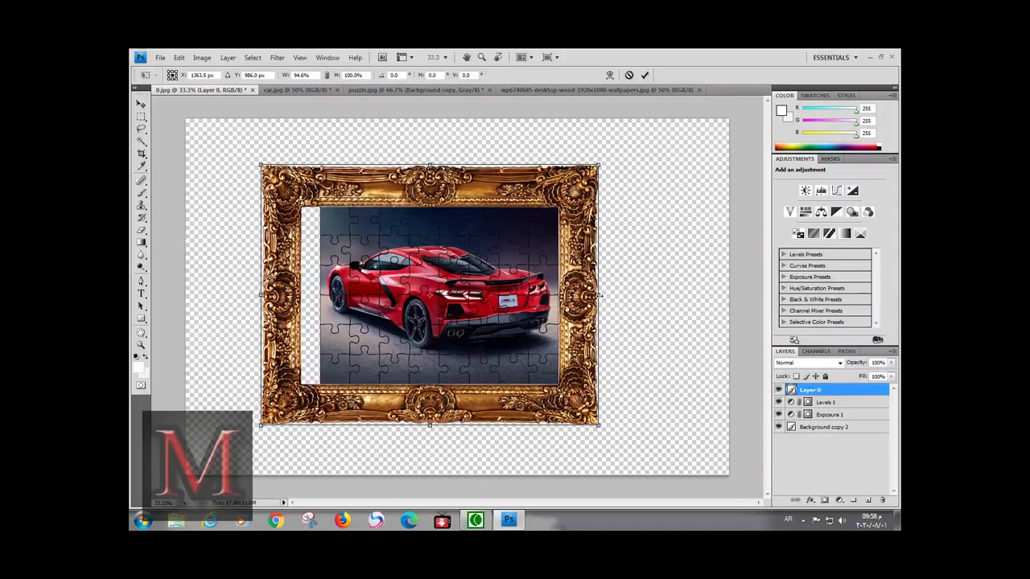
pyautogui.moveTo(261, 296); pyautogui.dragTo(283, 296)
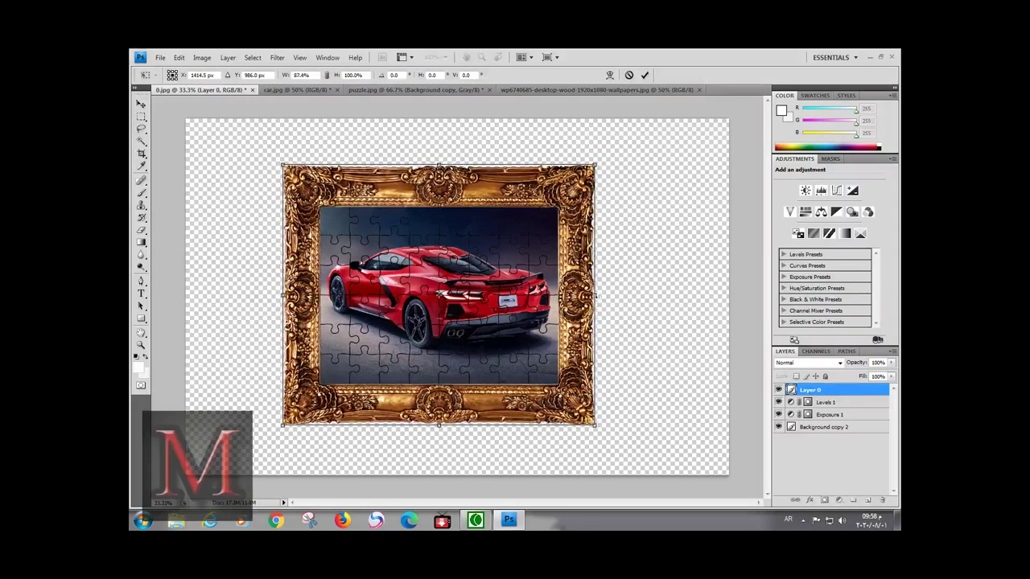
pyautogui.press('Return')
pyautogui.hotkey('ctrl', 't')
pyautogui.moveTo(438, 424); pyautogui.dragTo(438, 422)
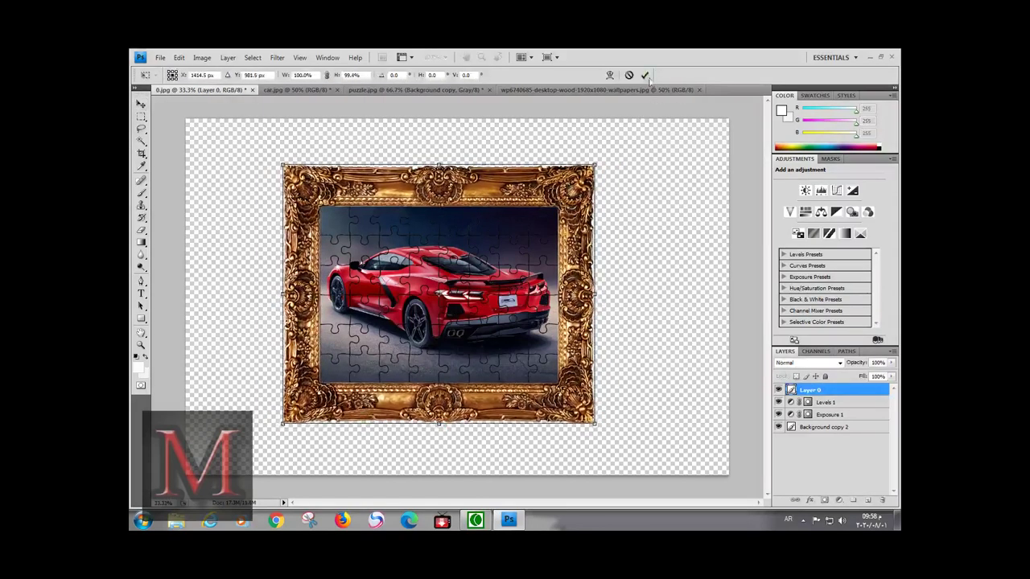
pyautogui.click(645, 75)
# - Merge all layers into one with Ctrl+E and zoom in on the framed car
pyautogui.keyDown('shift'); pyautogui.click(823, 428); pyautogui.keyUp('shift')
pyautogui.hotkey('ctrl', 'e')
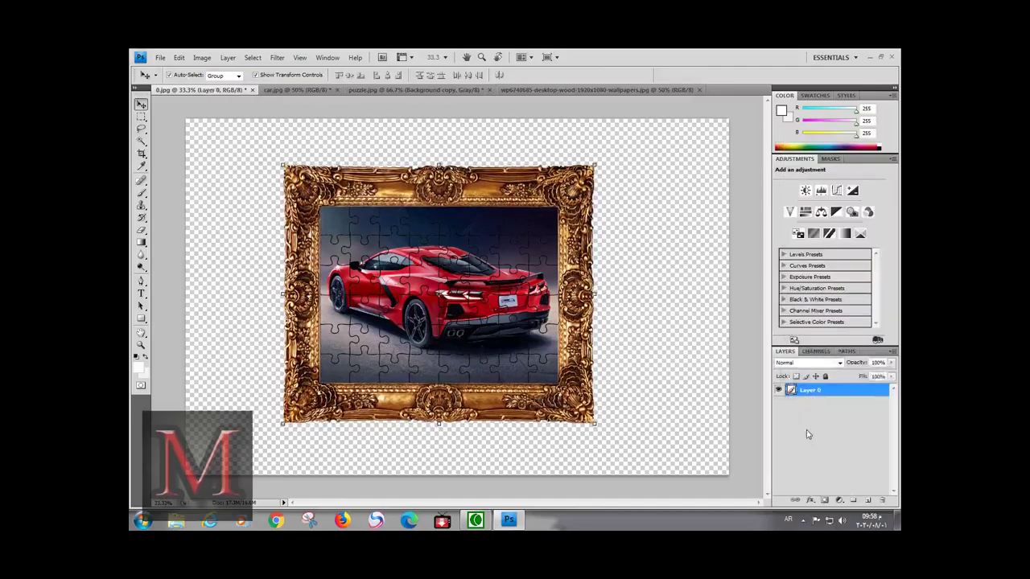
pyautogui.press('z')
pyautogui.click(442, 291)
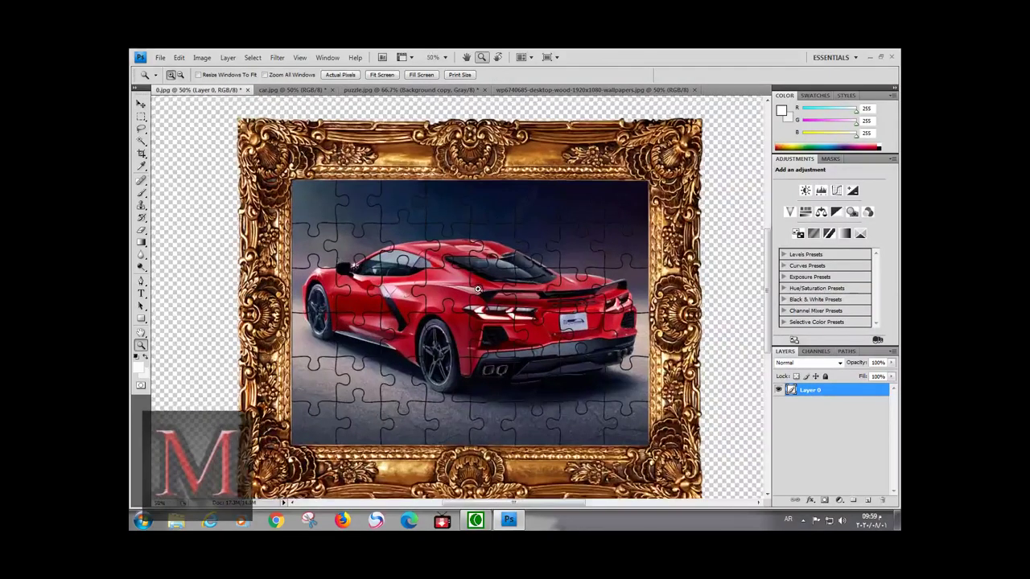
# - Zoom in to 200% on the puzzle pieces along the red car's rear side
pyautogui.click(477, 289)
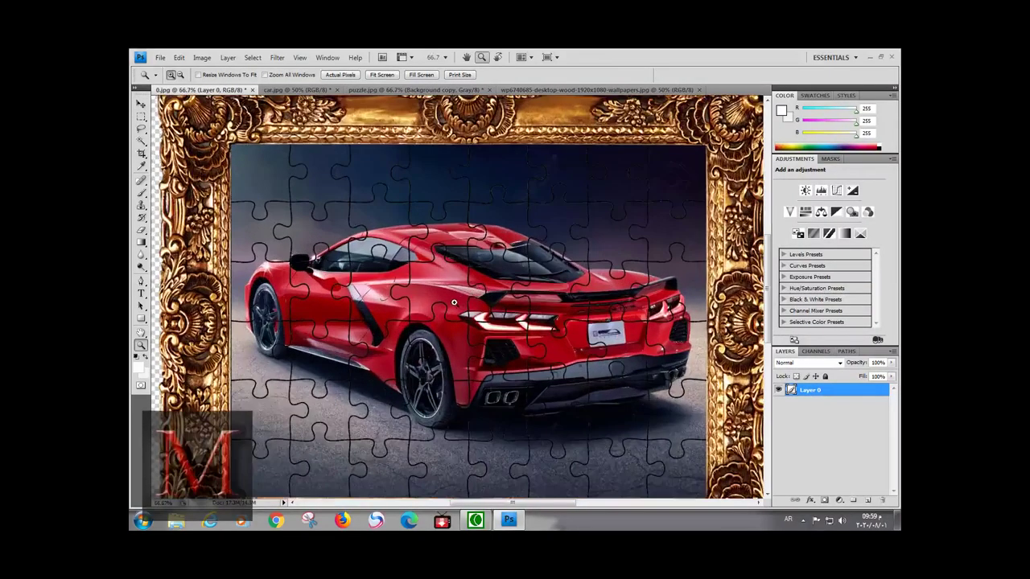
pyautogui.scroll(-1, 454, 302)
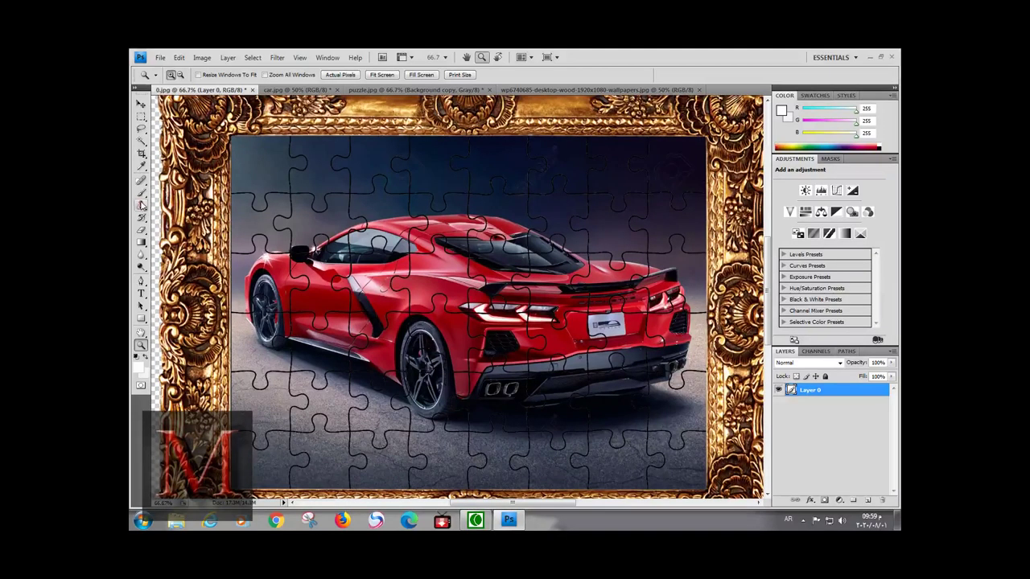
pyautogui.click(468, 281)
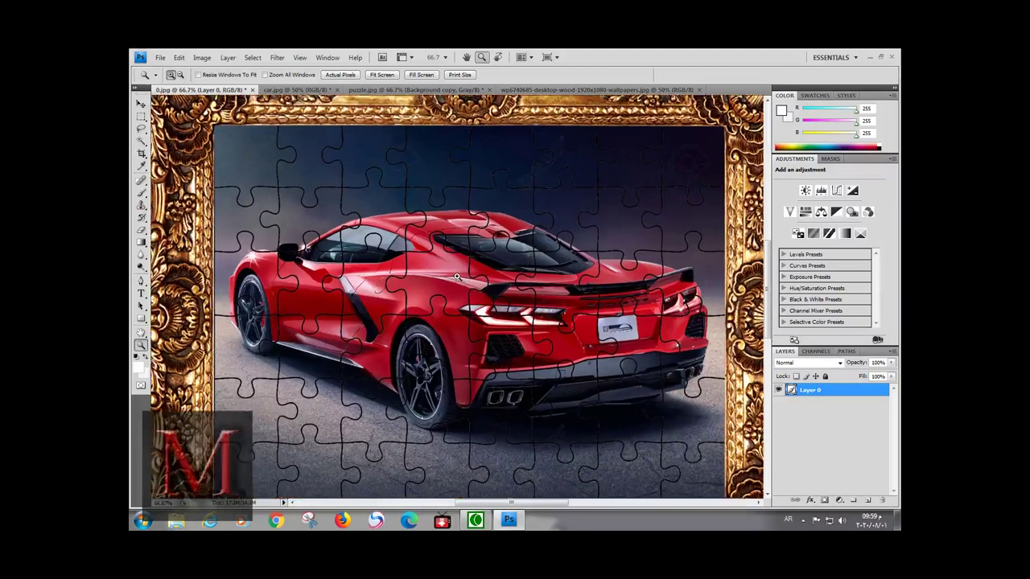
pyautogui.click(442, 280)
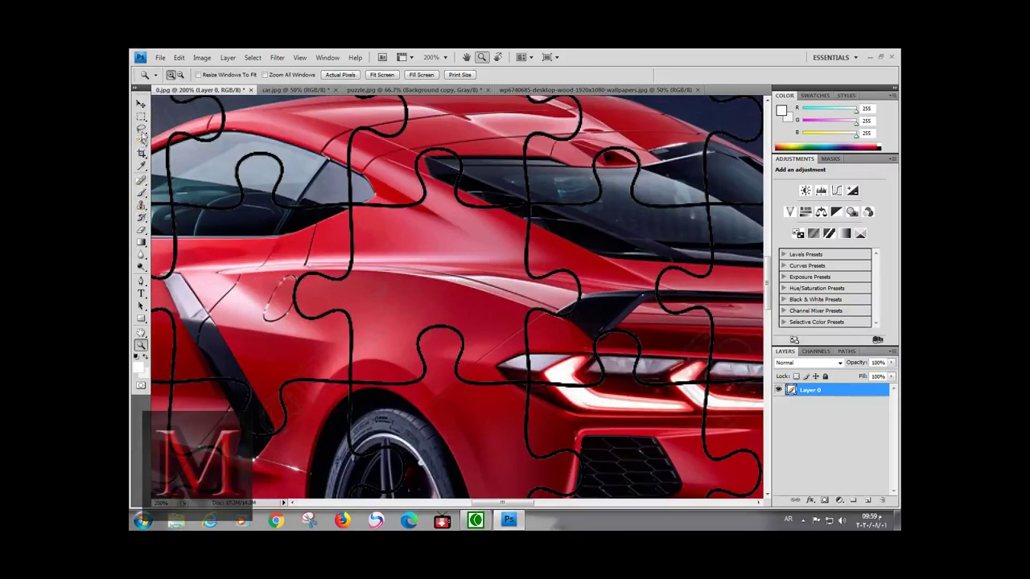
pyautogui.click(142, 130)
# - Trace one rear puzzle piece's cut outline into a closed Magnetic Lasso selection, then fit the image on screen
pyautogui.click(171, 143)
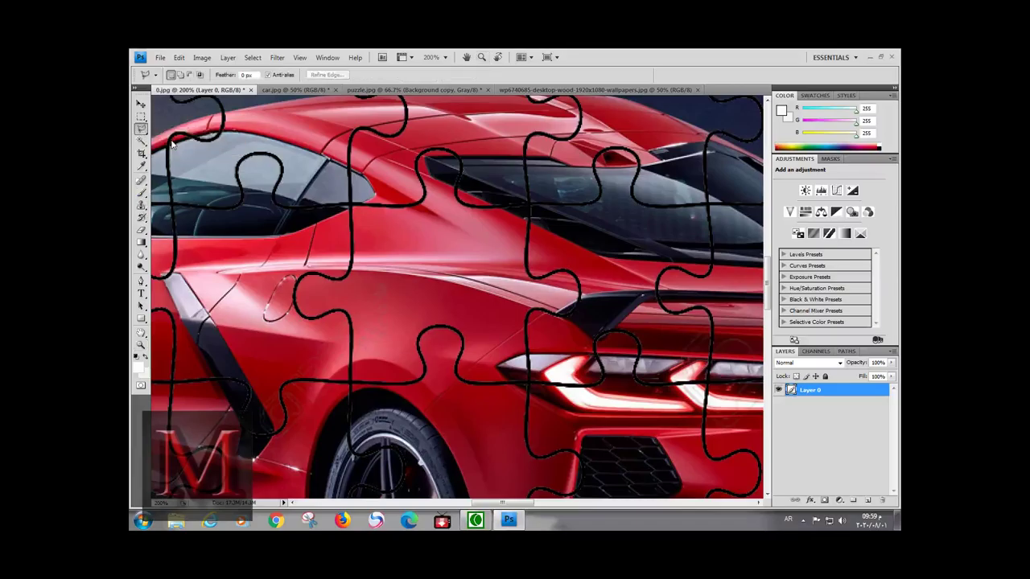
pyautogui.click(140, 130)
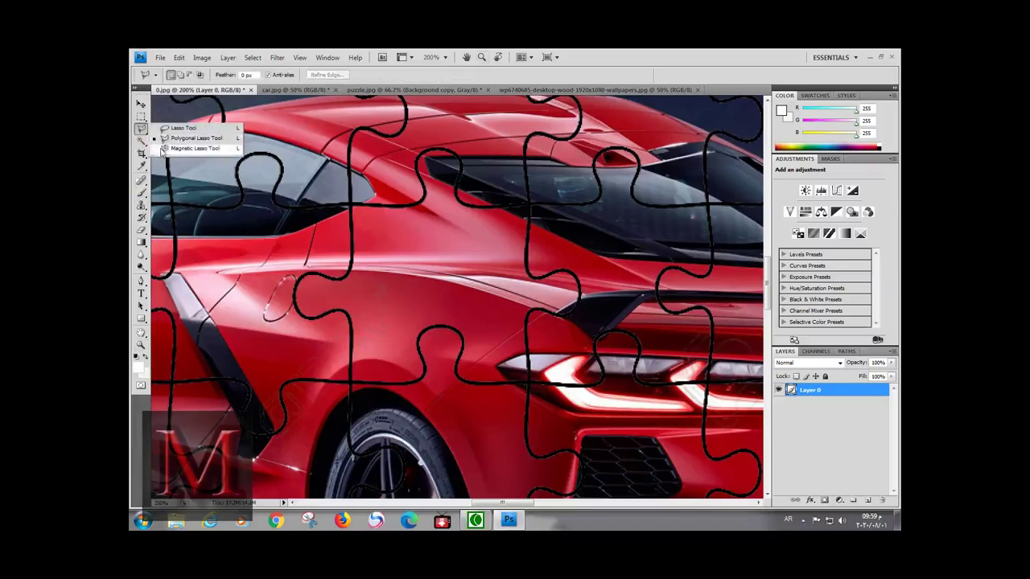
pyautogui.click(173, 153)
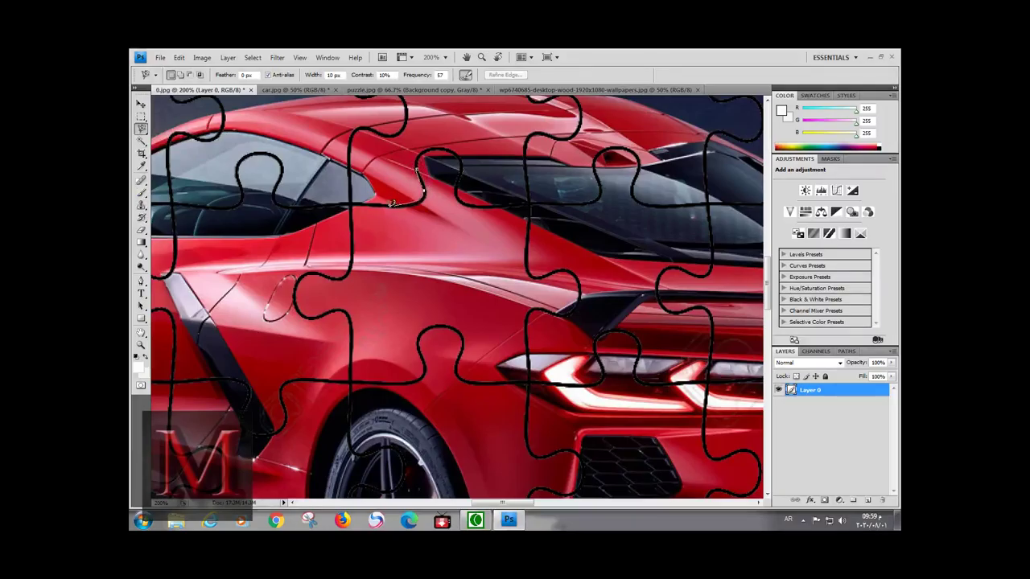
pyautogui.moveTo(372, 202)
pyautogui.mouseDown()
pyautogui.moveTo(300, 275)
pyautogui.moveTo(297, 310)
pyautogui.moveTo(334, 312)
pyautogui.moveTo(379, 384)
pyautogui.moveTo(432, 359)
pyautogui.moveTo(449, 318)
pyautogui.moveTo(463, 362)
pyautogui.moveTo(500, 380)
pyautogui.moveTo(532, 312)
pyautogui.moveTo(581, 289)
pyautogui.moveTo(537, 268)
pyautogui.moveTo(528, 226)
pyautogui.moveTo(457, 179)
pyautogui.moveTo(440, 147)
pyautogui.moveTo(418, 165)
pyautogui.mouseUp()
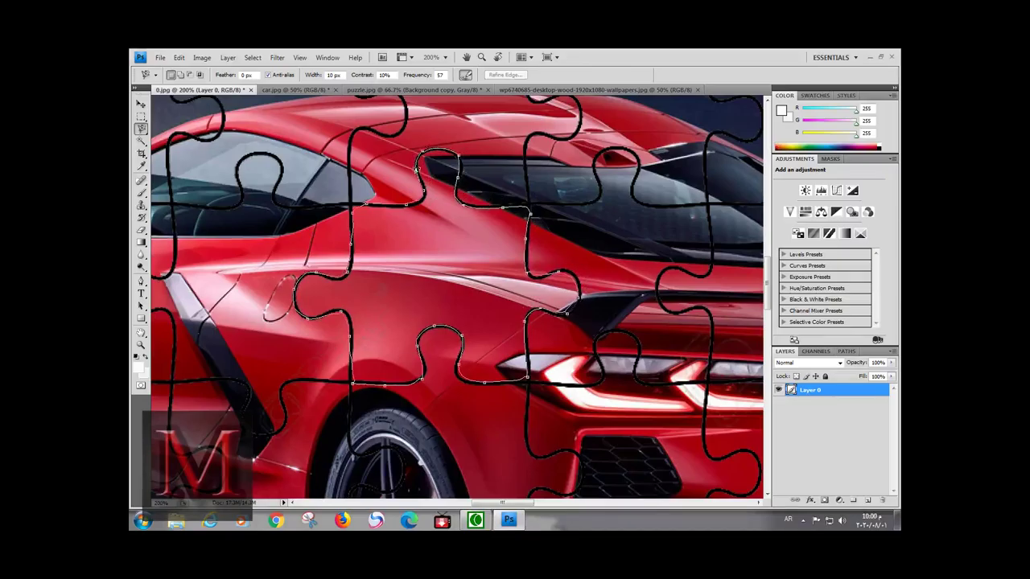
pyautogui.click(417, 167)
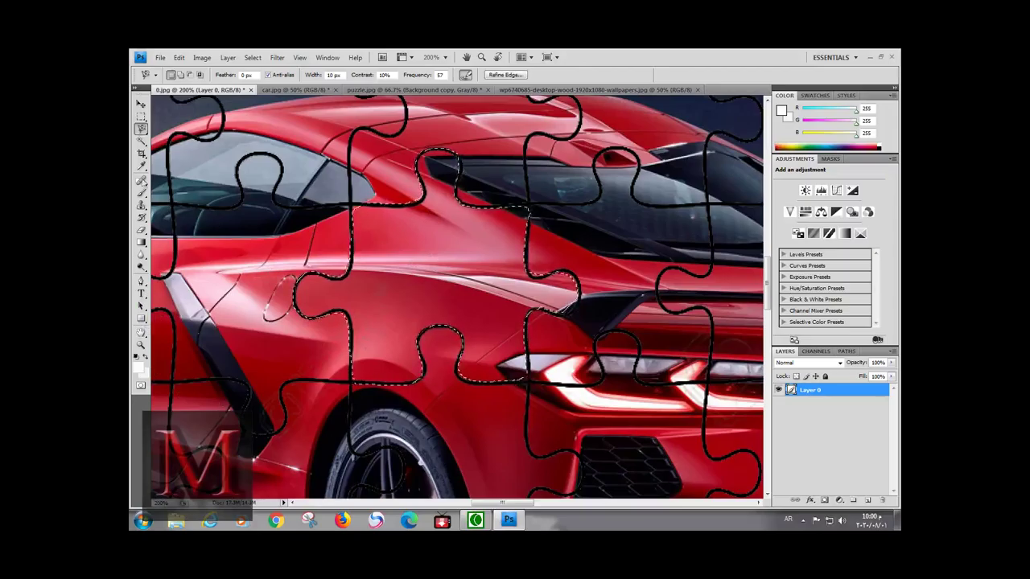
pyautogui.press('z')
pyautogui.hotkey('ctrl', '0')
# - Cut the selected piece onto its own layer and test-move it down and right
pyautogui.press('w')
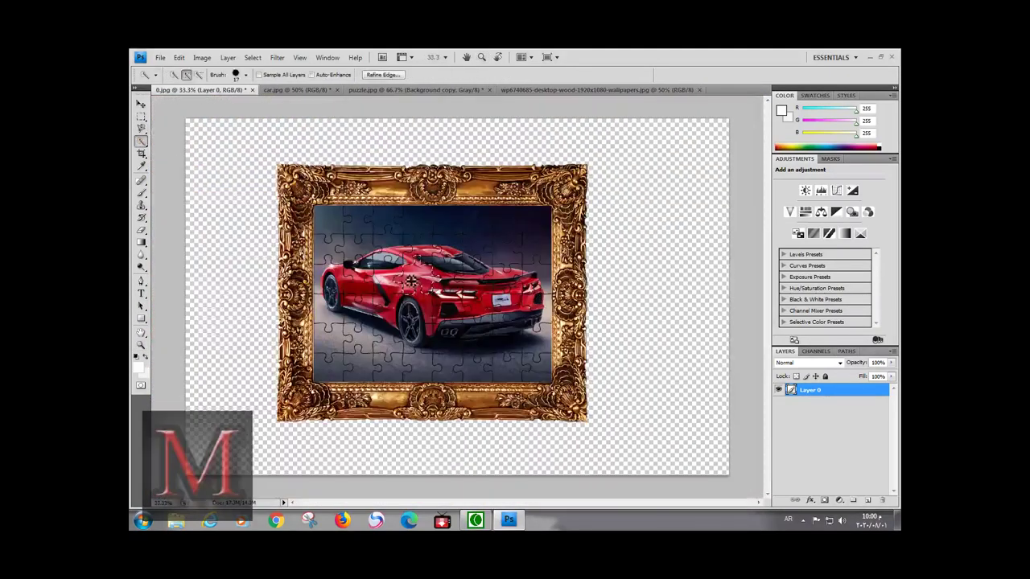
pyautogui.rightClick(411, 273)
pyautogui.click(465, 371)
pyautogui.click(141, 105)
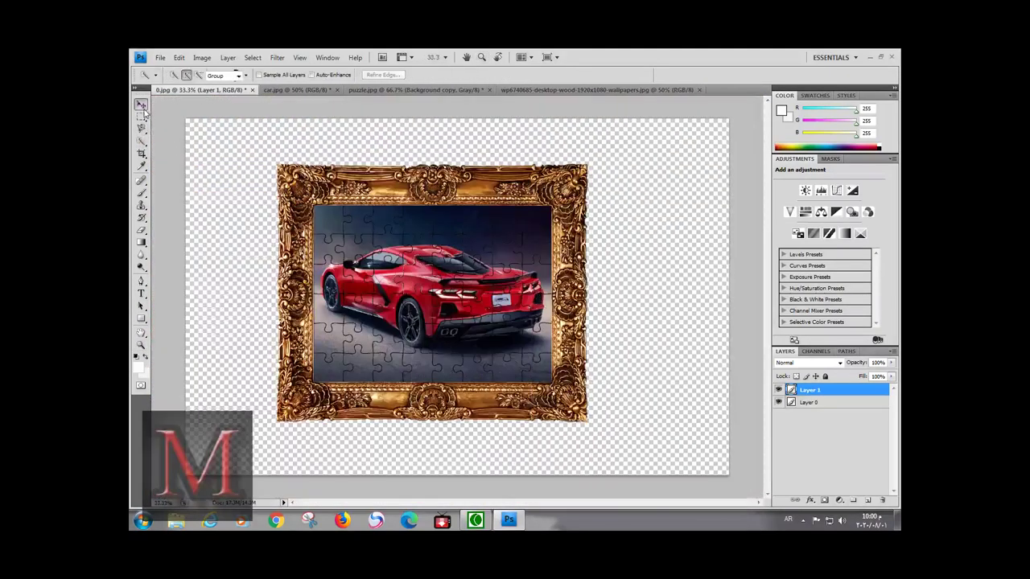
pyautogui.moveTo(418, 283)
pyautogui.mouseDown()
pyautogui.moveTo(477, 304)
pyautogui.moveTo(388, 300)
pyautogui.mouseUp()
# - Undo the test cut and add a new empty layer beneath Layer 0
pyautogui.hotkey('ctrl', 'e')
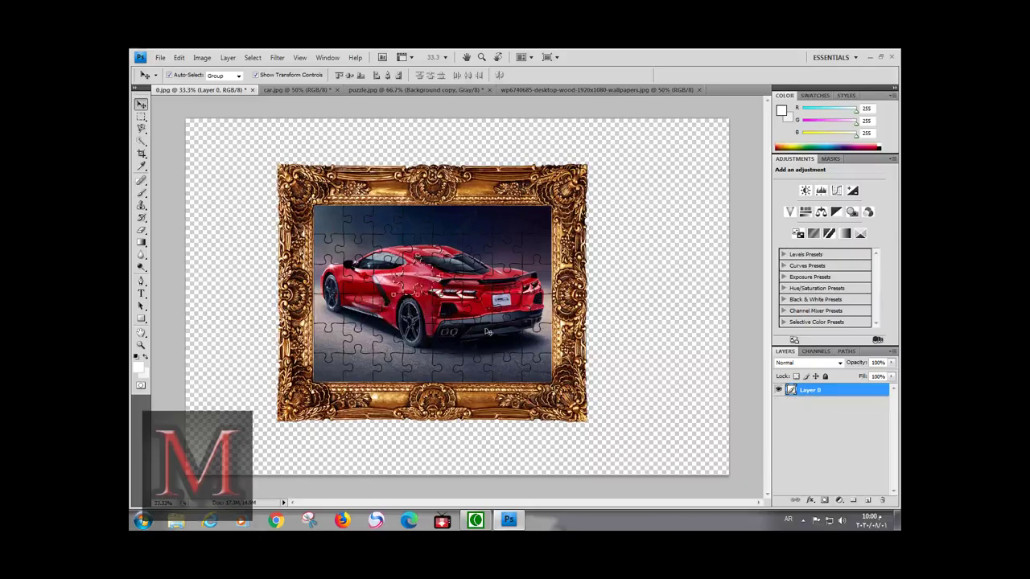
pyautogui.click(863, 501)
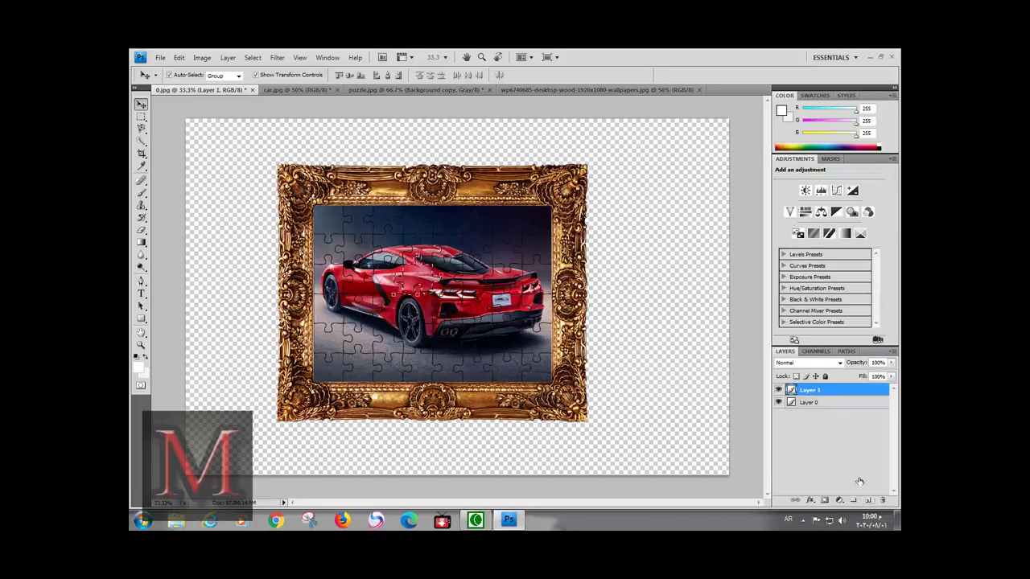
pyautogui.moveTo(814, 391); pyautogui.dragTo(818, 415)
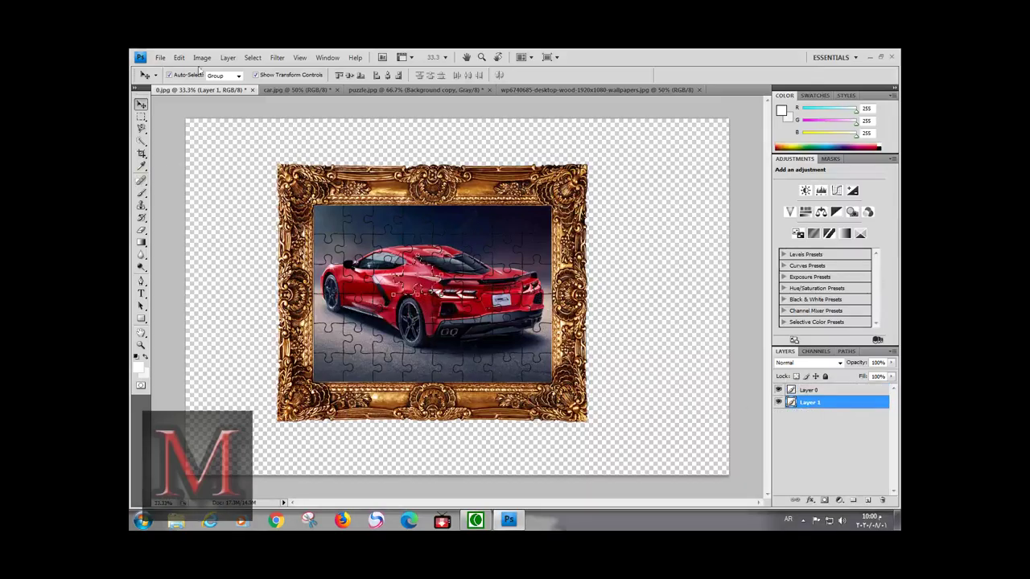
# - Fill the piece-shaped selection on Layer 1 with grey #818181
pyautogui.click(178, 57)
pyautogui.click(206, 221)
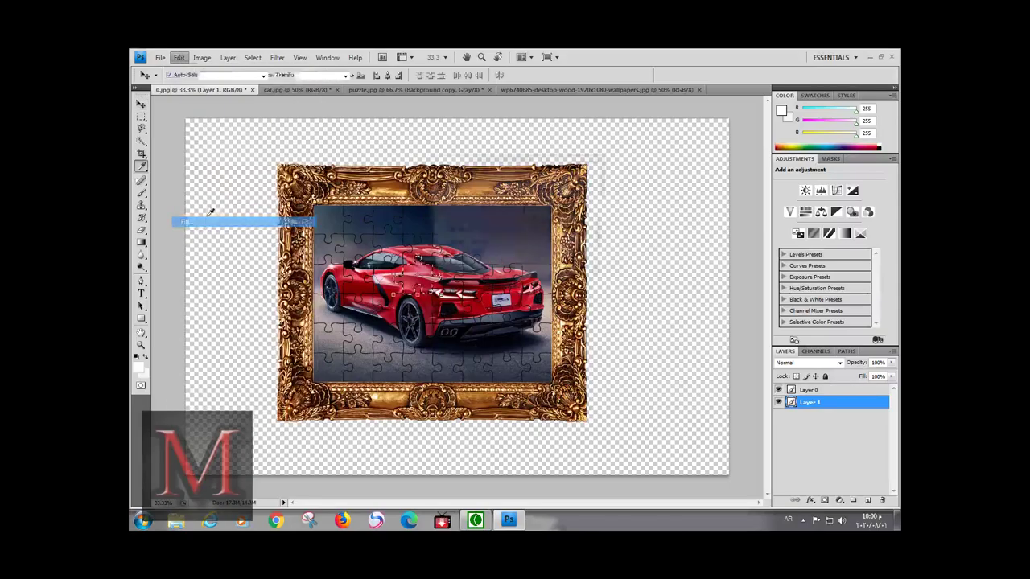
pyautogui.click(512, 194)
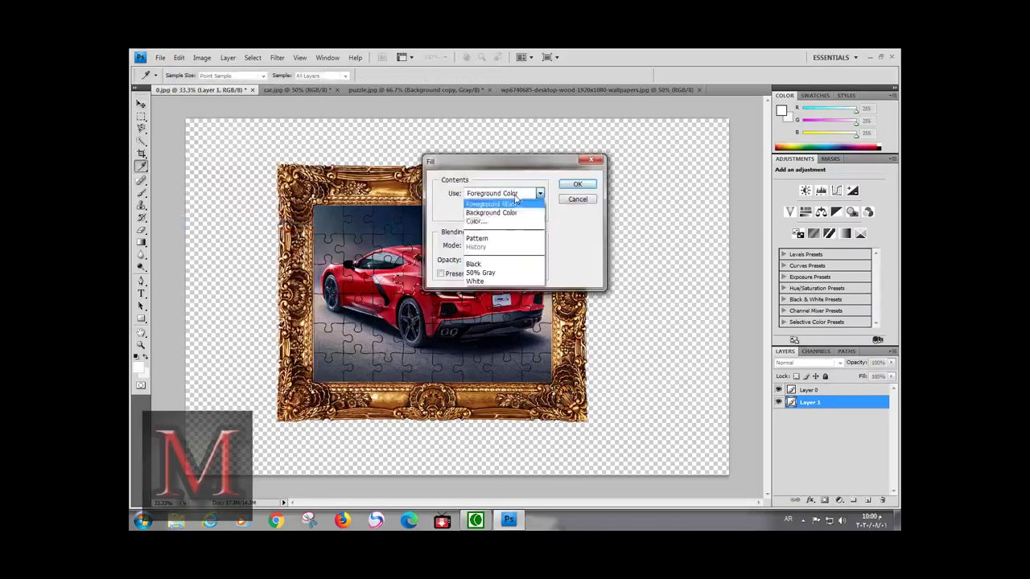
pyautogui.click(482, 221)
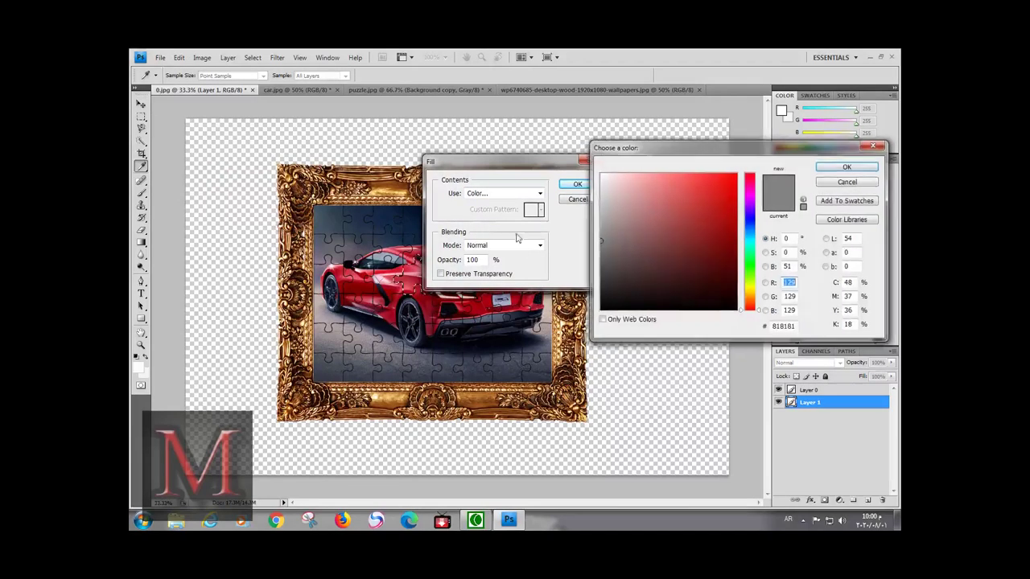
pyautogui.click(831, 169)
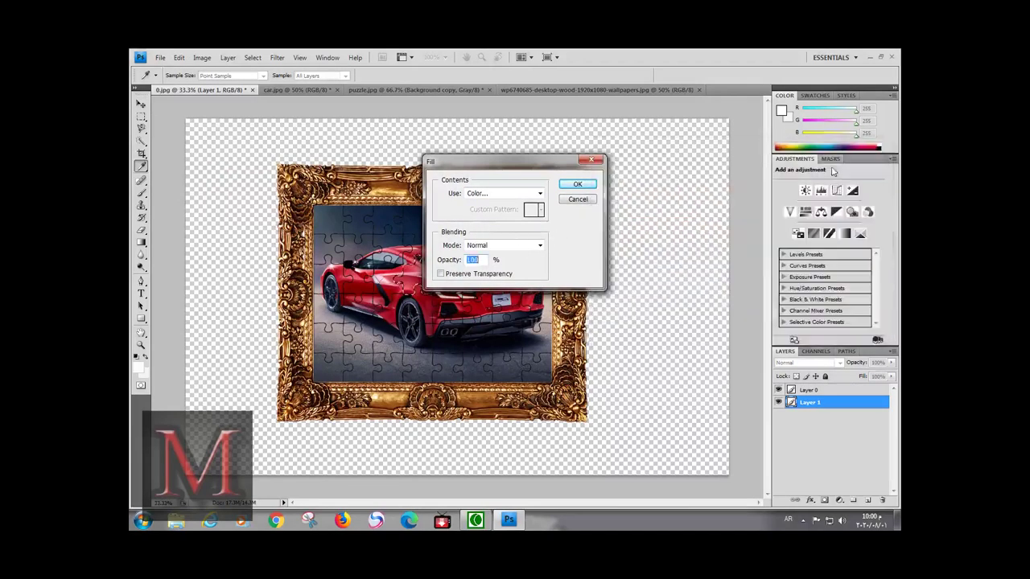
pyautogui.click(587, 187)
pyautogui.press('v')
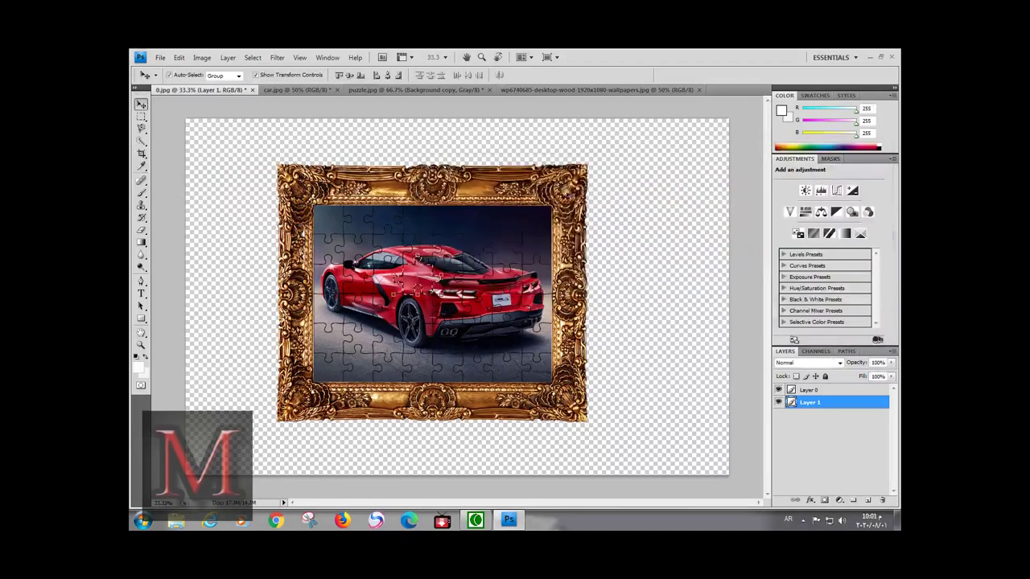
# - Toggle the framed image's visibility to check the grey layer, then make Layer 0 active
pyautogui.click(779, 390)
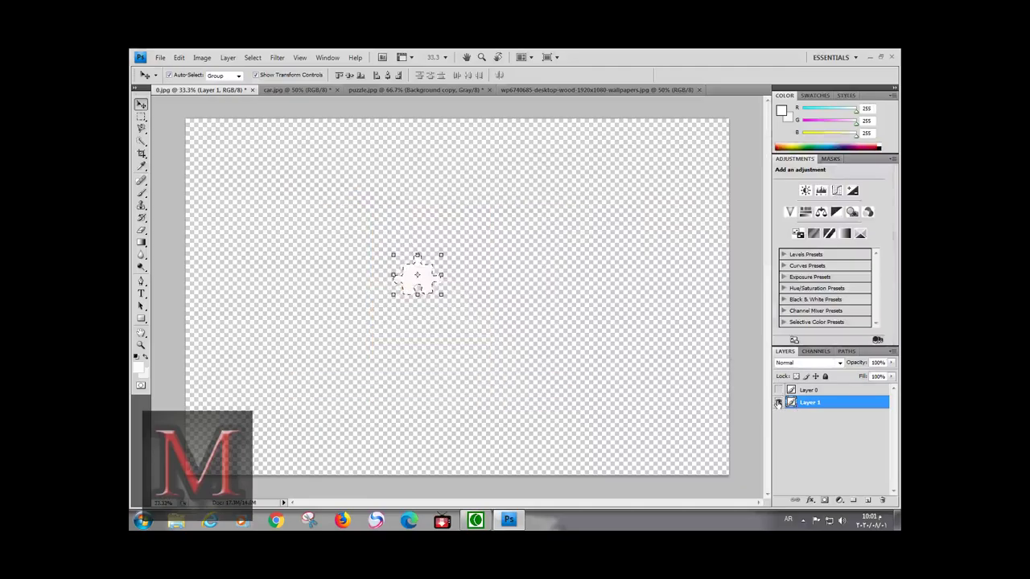
pyautogui.click(778, 390)
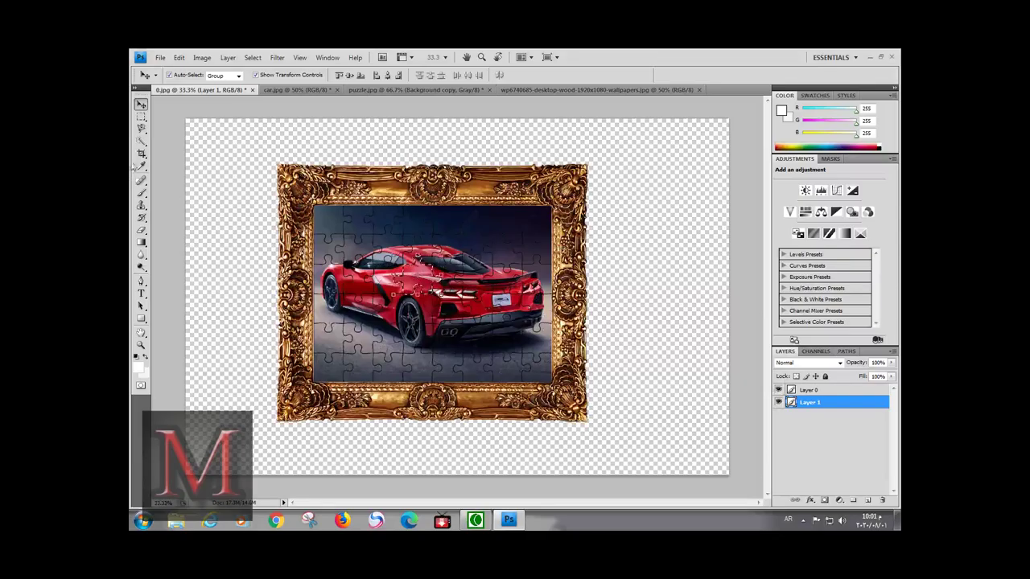
pyautogui.click(140, 141)
pyautogui.click(832, 390)
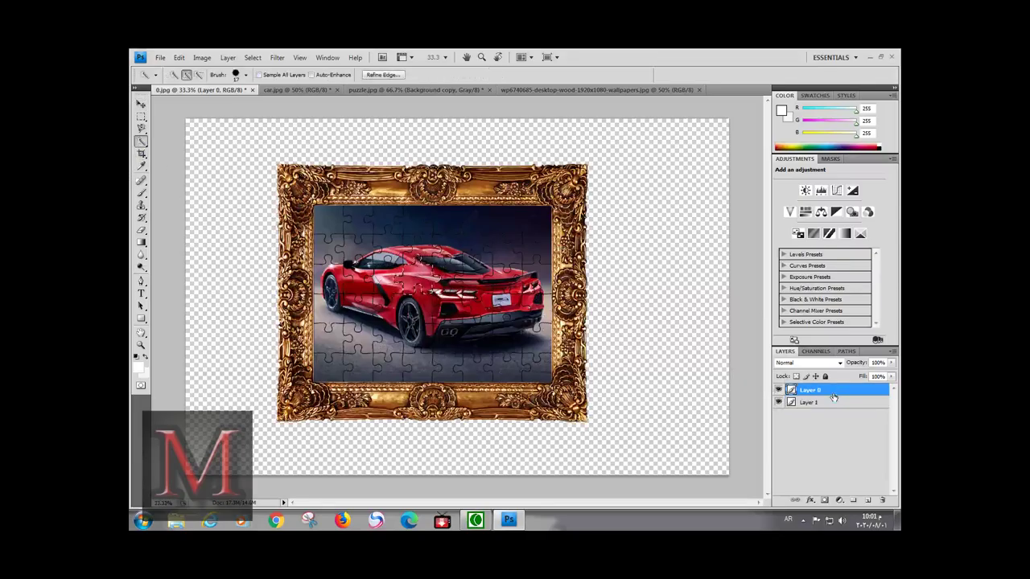
# - Cut the piece onto Layer 2 with Layer via Cut and lift it up-left
pyautogui.rightClick(409, 274)
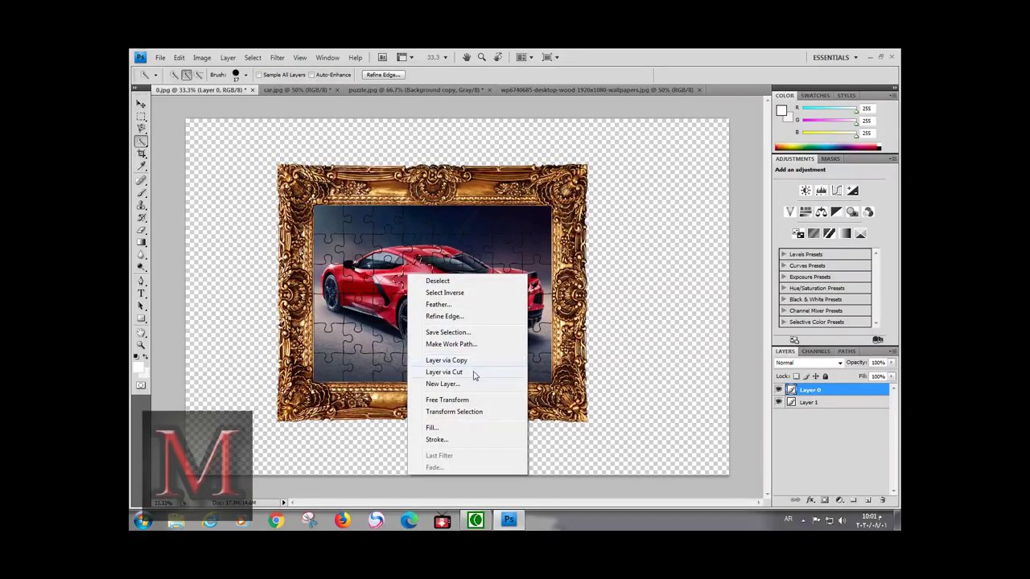
pyautogui.click(473, 373)
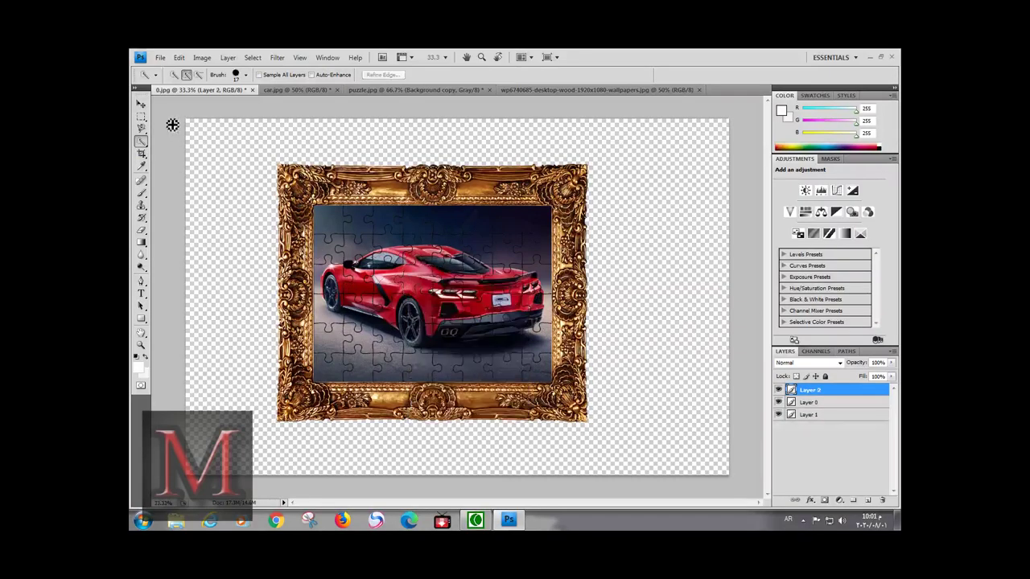
pyautogui.click(141, 104)
pyautogui.moveTo(418, 283)
pyautogui.mouseDown()
pyautogui.moveTo(483, 319)
pyautogui.moveTo(483, 266)
pyautogui.moveTo(463, 285)
pyautogui.moveTo(372, 298)
pyautogui.moveTo(354, 262)
pyautogui.moveTo(382, 238)
pyautogui.moveTo(401, 242)
pyautogui.moveTo(380, 233)
pyautogui.mouseUp()
# - Zoom into the lower-left asphalt and trace a second puzzle piece with the Magnetic Lasso
pyautogui.press('z')
pyautogui.click(417, 276)
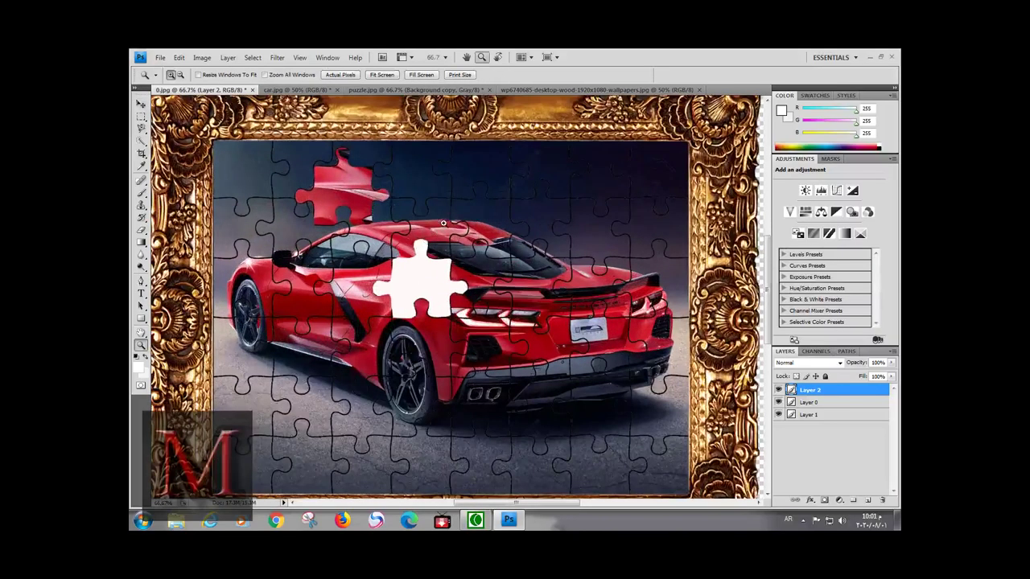
pyautogui.click(308, 412)
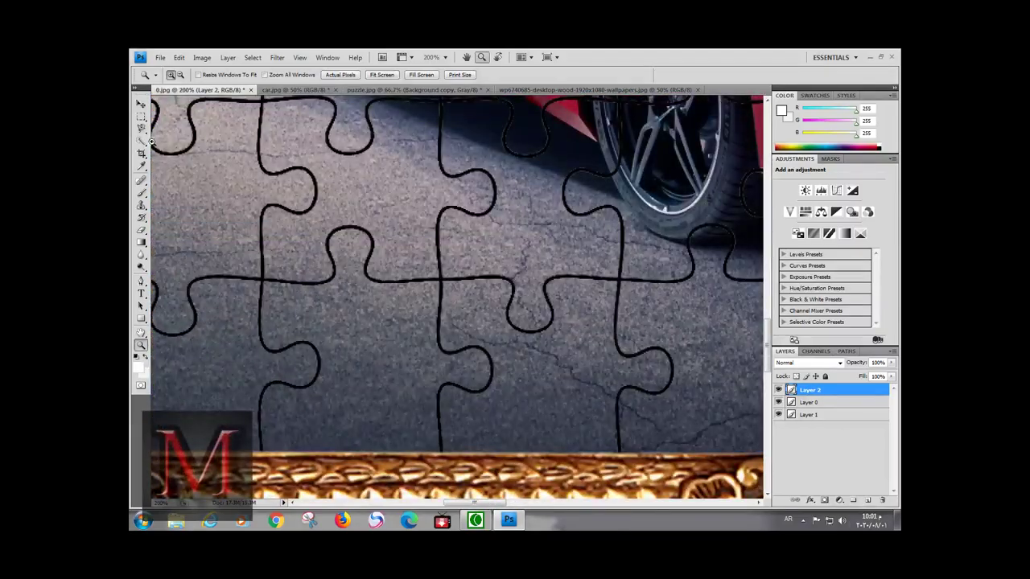
pyautogui.press('l')
pyautogui.moveTo(333, 275); pyautogui.dragTo(260, 296)
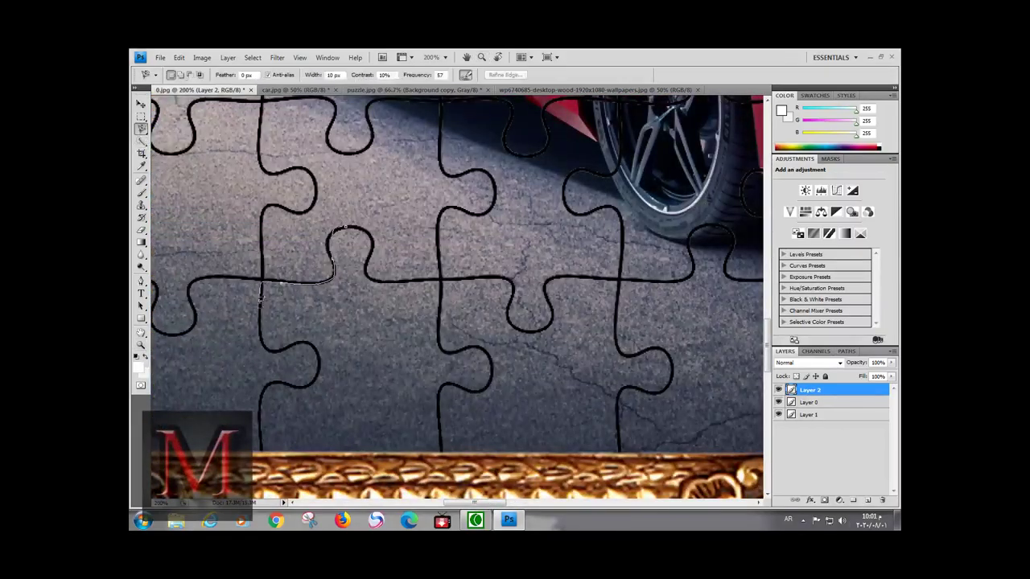
pyautogui.moveTo(317, 340); pyautogui.dragTo(326, 444)
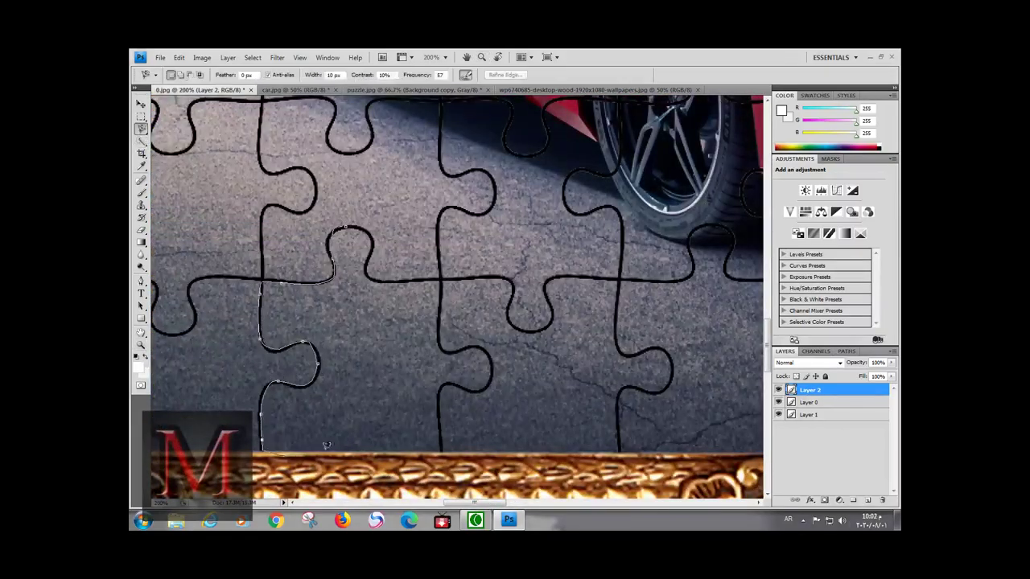
pyautogui.moveTo(430, 443); pyautogui.dragTo(440, 276)
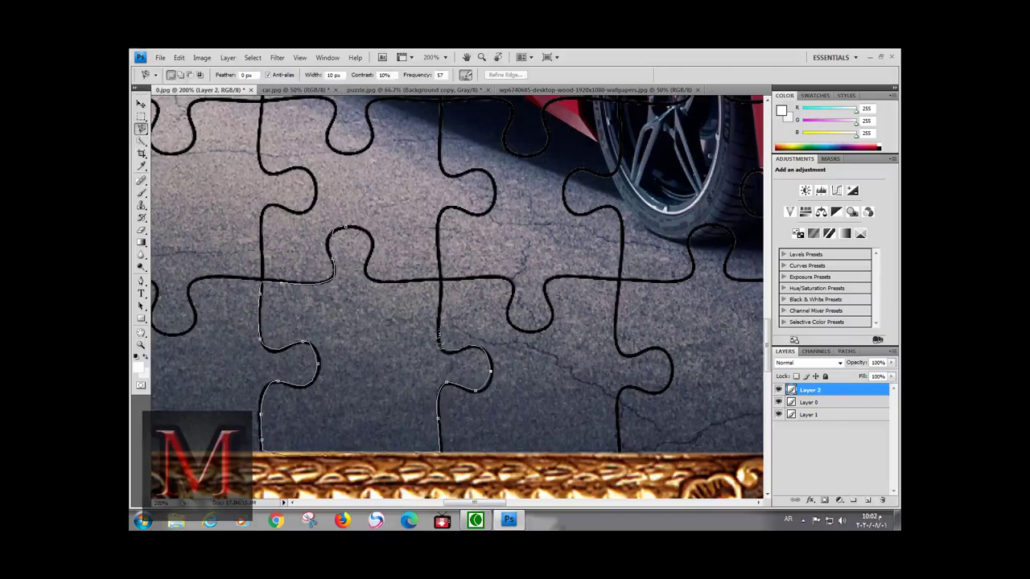
pyautogui.click(332, 275)
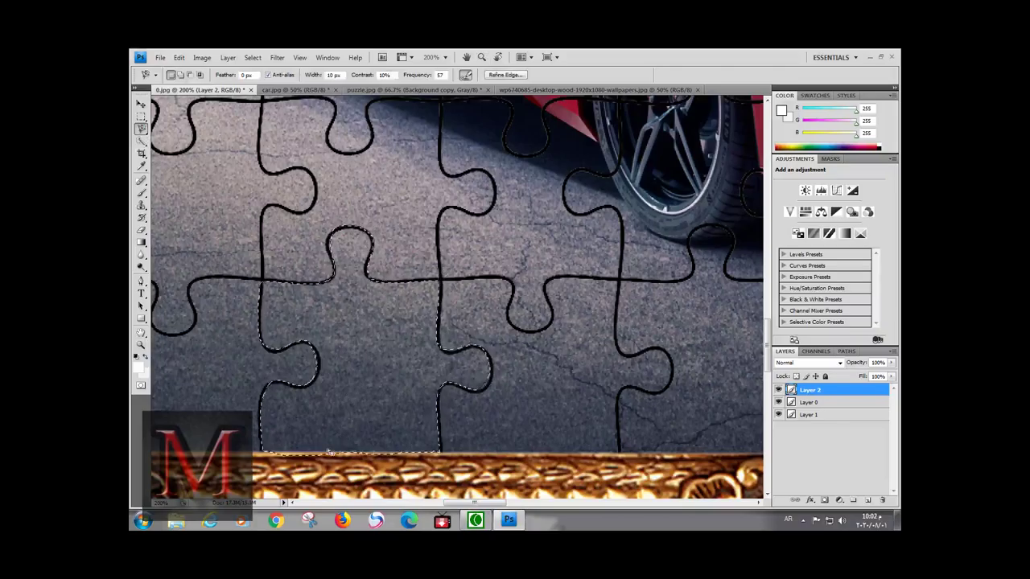
# - Trim the frame out of the selection and fill it with white on Layer 1
pyautogui.press('w')
pyautogui.moveTo(269, 455); pyautogui.dragTo(338, 470)
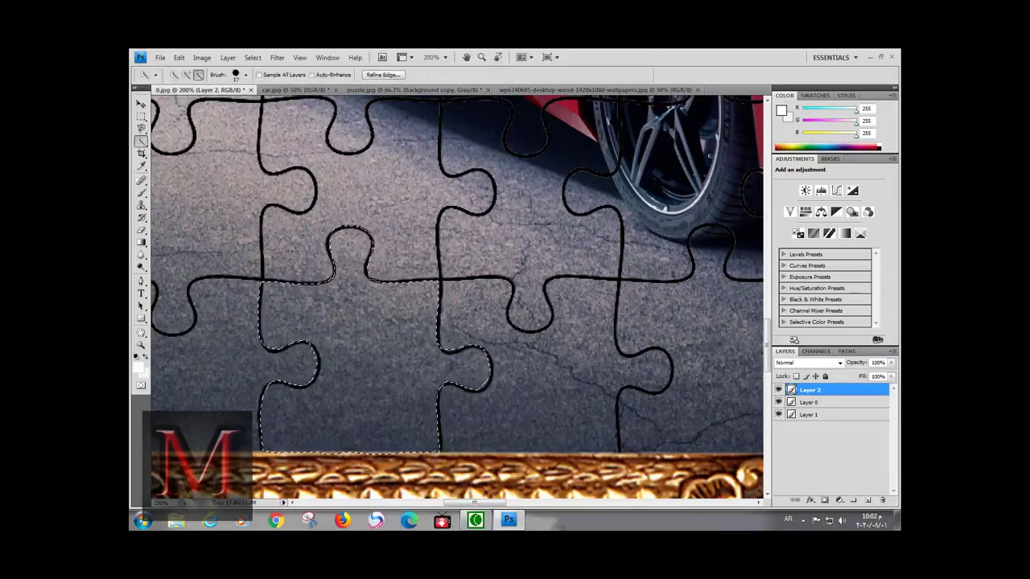
pyautogui.click(808, 415)
pyautogui.click(178, 58)
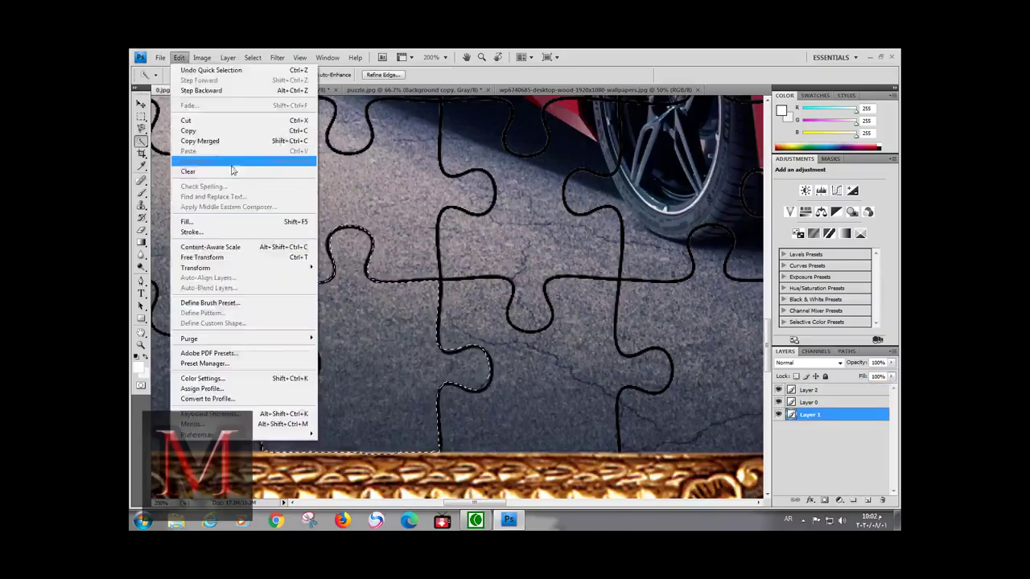
pyautogui.click(197, 207)
pyautogui.click(848, 164)
pyautogui.click(577, 183)
# - Cut the asphalt piece from Layer 0 onto its own layer with Ctrl+Shift+J
pyautogui.click(809, 402)
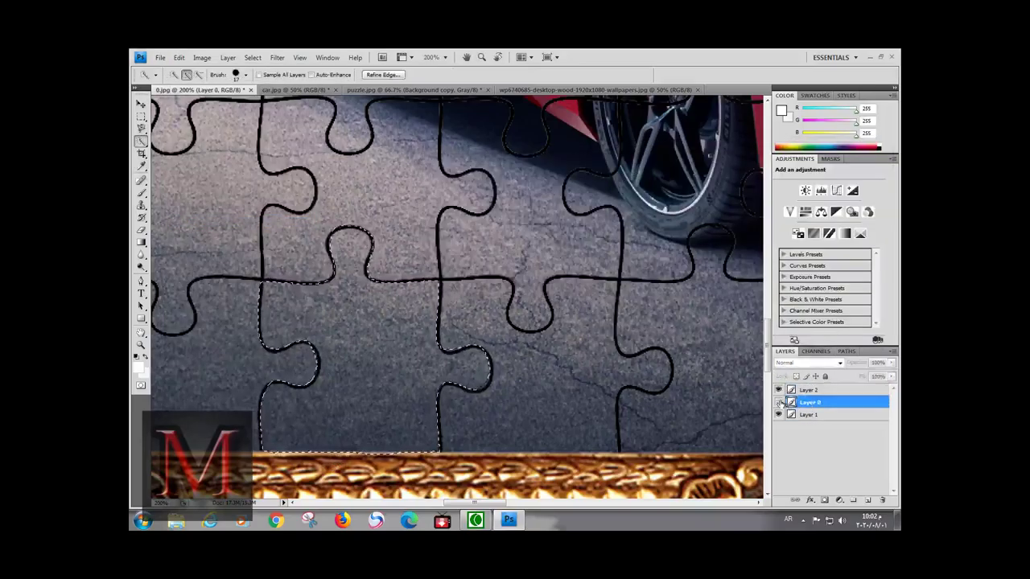
pyautogui.hotkey('ctrl', 'shift', 'j')
pyautogui.hotkey('ctrl', '-')
pyautogui.hotkey('ctrl', '-')
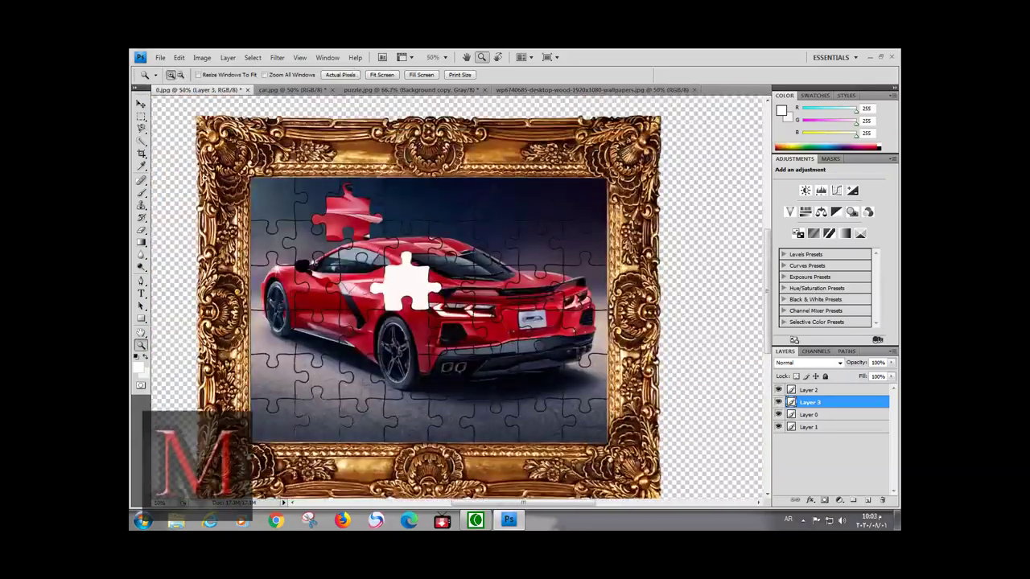
# - Move the grey piece to the upper right, then drag Layers 0–3 into the wood-and-ivy document
pyautogui.press('v')
pyautogui.moveTo(334, 432)
pyautogui.mouseDown()
pyautogui.moveTo(463, 322)
pyautogui.moveTo(553, 188)
pyautogui.moveTo(453, 255)
pyautogui.moveTo(543, 236)
pyautogui.mouseUp()
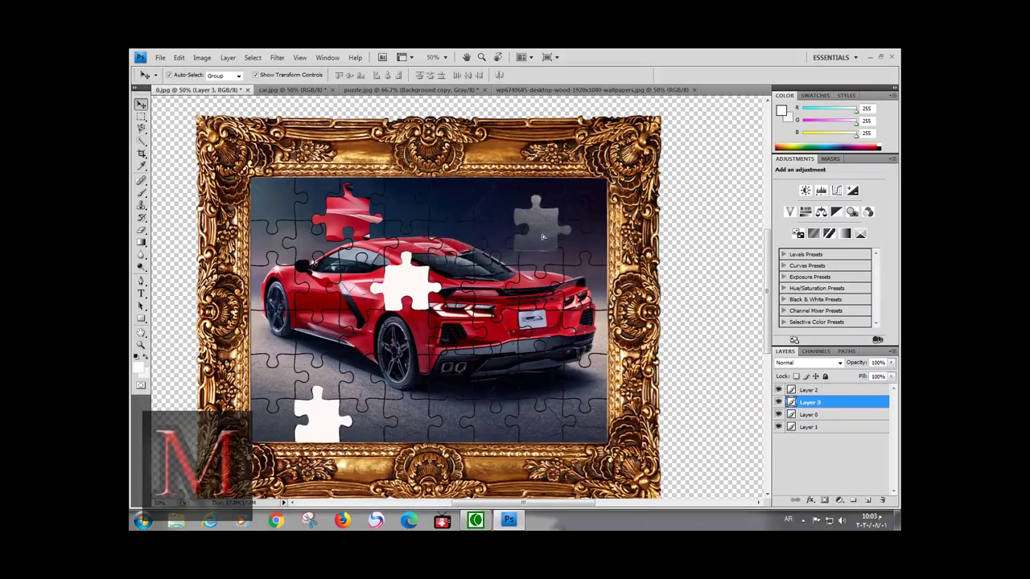
pyautogui.click(824, 414)
pyautogui.keyDown('shift'); pyautogui.click(820, 415); pyautogui.keyUp('shift')
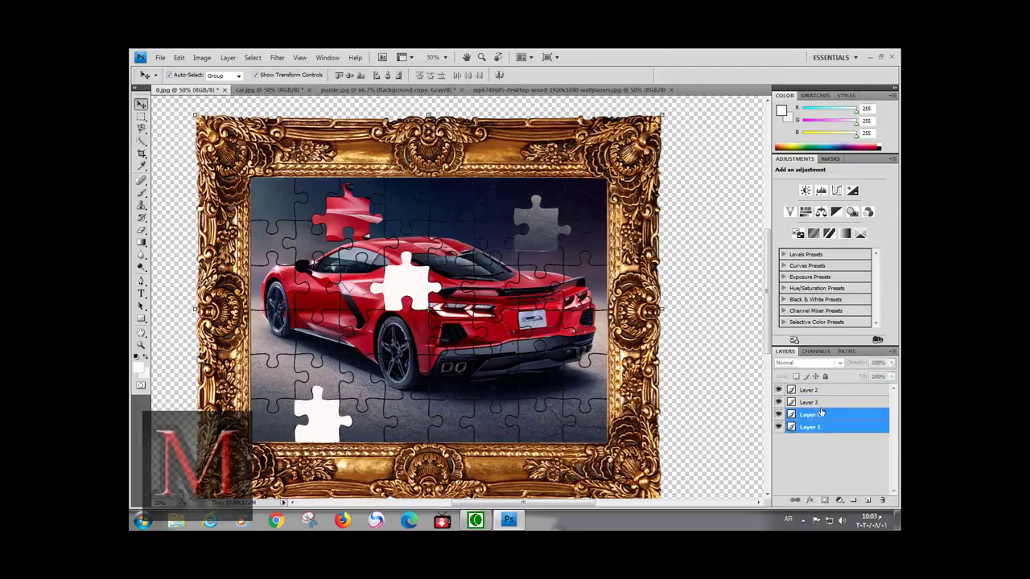
pyautogui.keyDown('shift'); pyautogui.click(809, 391); pyautogui.keyUp('shift')
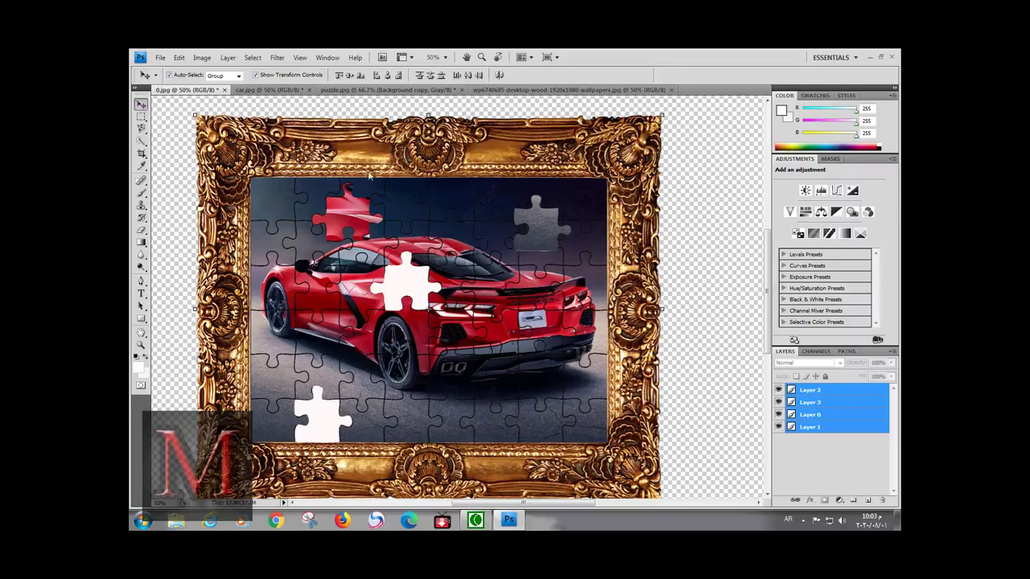
pyautogui.moveTo(402, 203)
pyautogui.mouseDown()
pyautogui.moveTo(386, 96)
pyautogui.moveTo(489, 91)
pyautogui.mouseUp()
pyautogui.moveTo(448, 233); pyautogui.dragTo(439, 248)
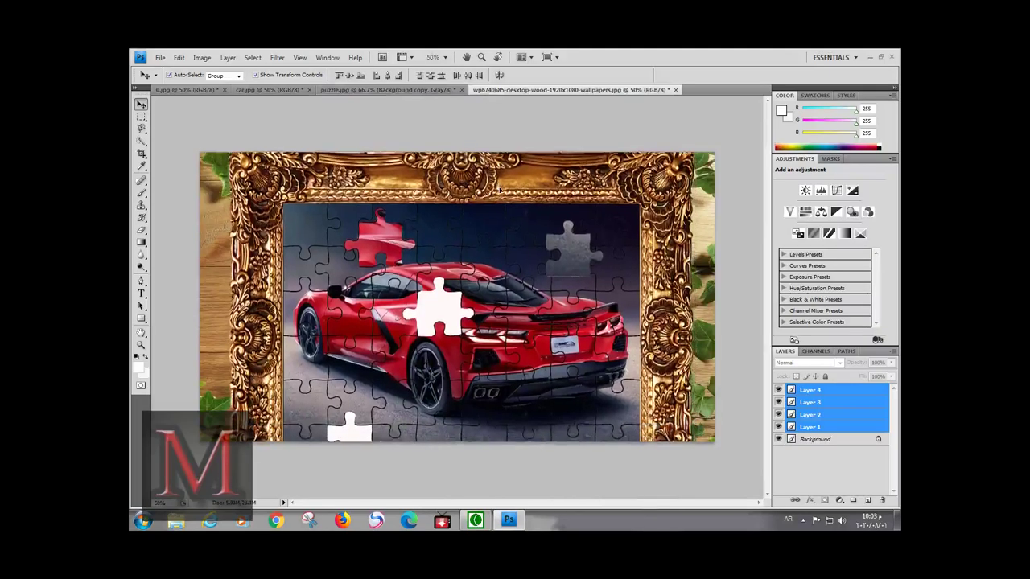
# - Scale the framed puzzle down to 46% and place it on the wood's left side
pyautogui.hotkey('ctrl', 't')
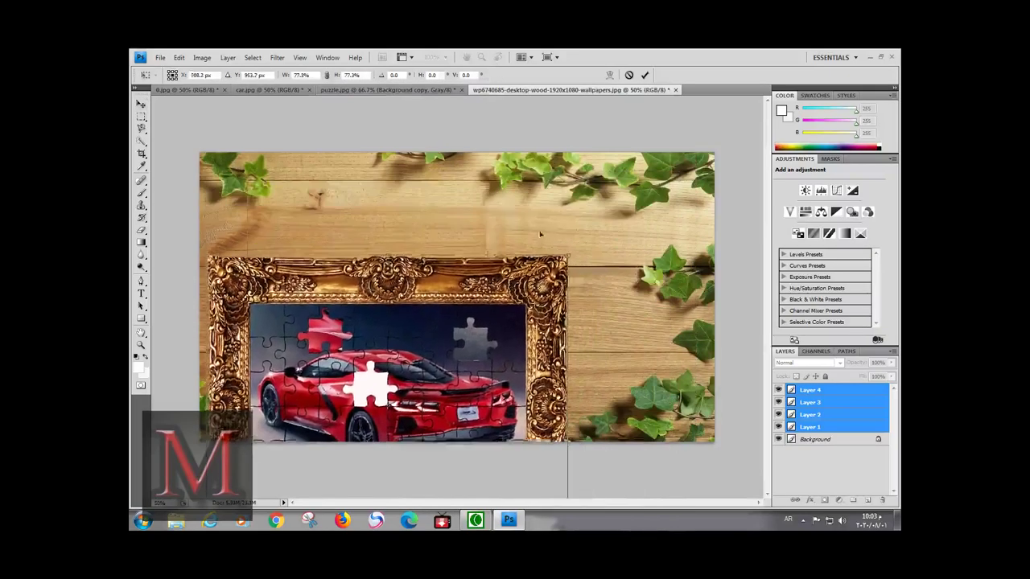
pyautogui.moveTo(672, 169); pyautogui.dragTo(427, 224)
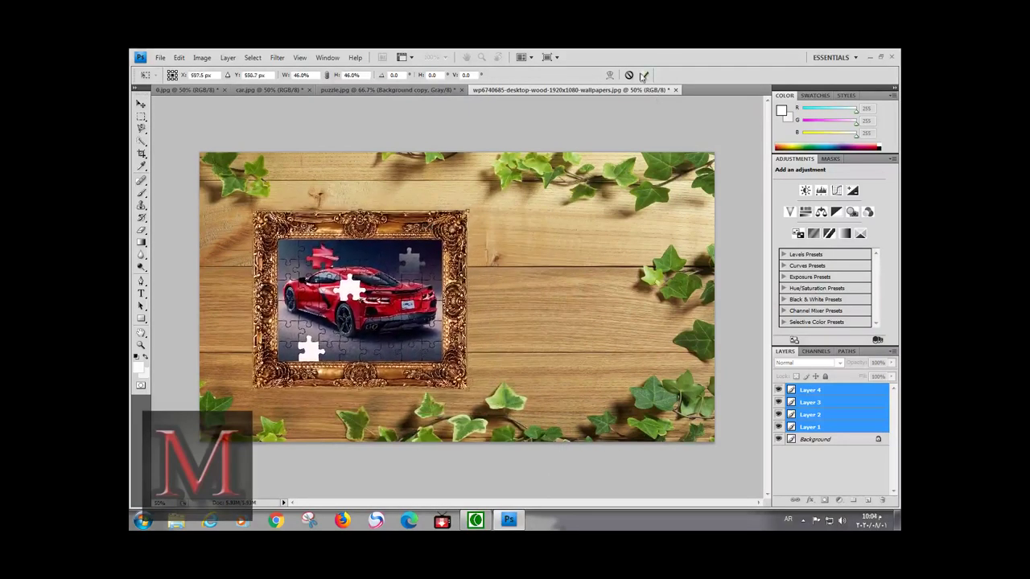
pyautogui.press('Return')
pyautogui.click(608, 113)
# - Move the grey piece onto the wood and rotate it about -63.5°
pyautogui.moveTo(415, 265); pyautogui.dragTo(536, 314)
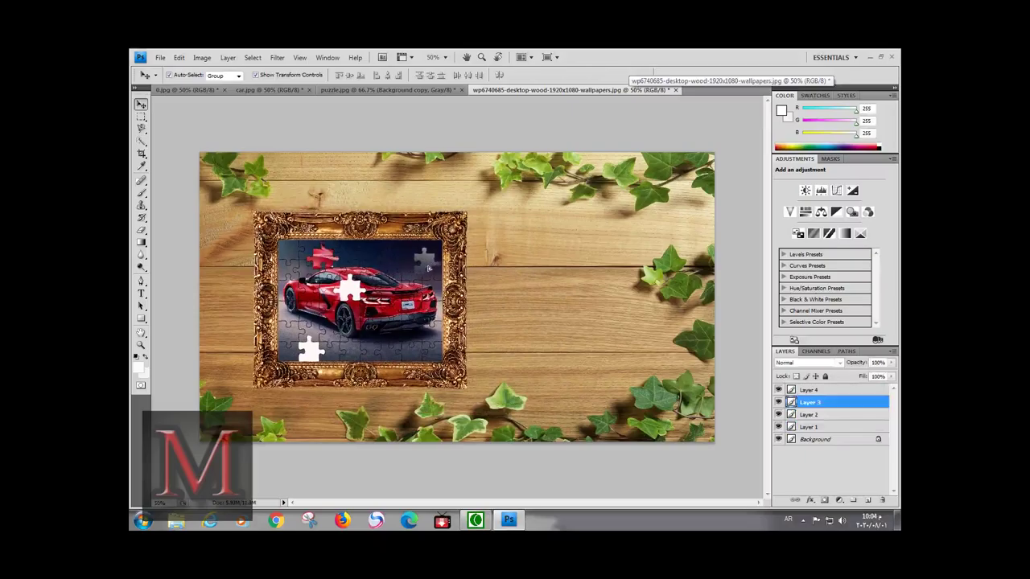
pyautogui.hotkey('ctrl', 't')
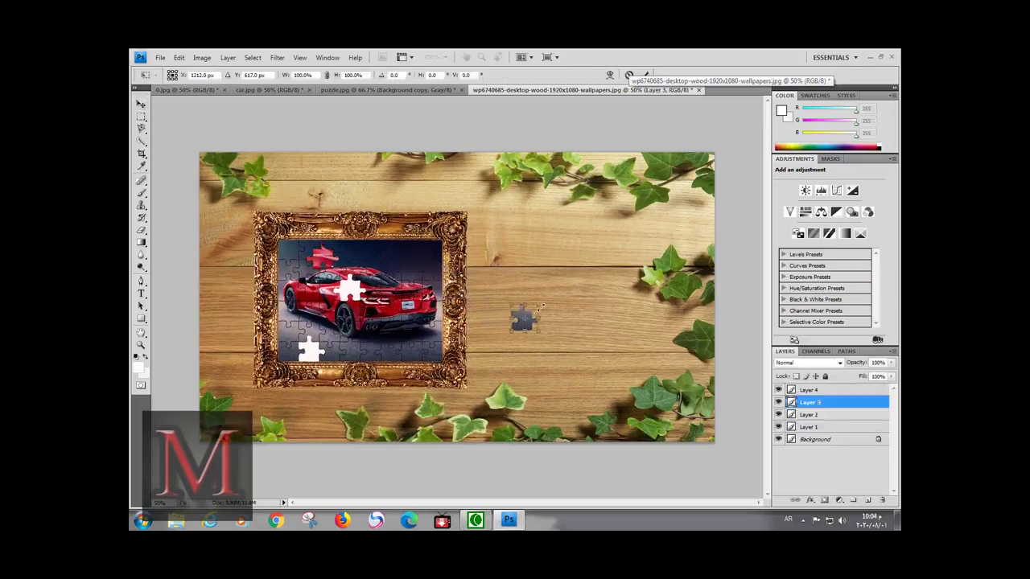
pyautogui.rightClick(537, 311)
pyautogui.click(572, 343)
pyautogui.moveTo(538, 307)
pyautogui.mouseDown()
pyautogui.moveTo(519, 303)
pyautogui.moveTo(547, 341)
pyautogui.mouseUp()
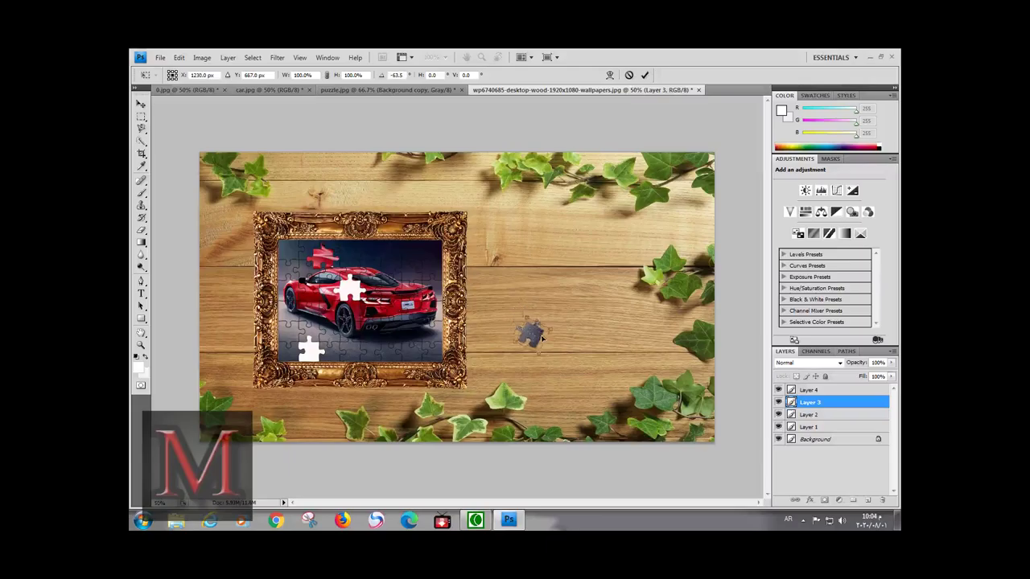
pyautogui.click(644, 75)
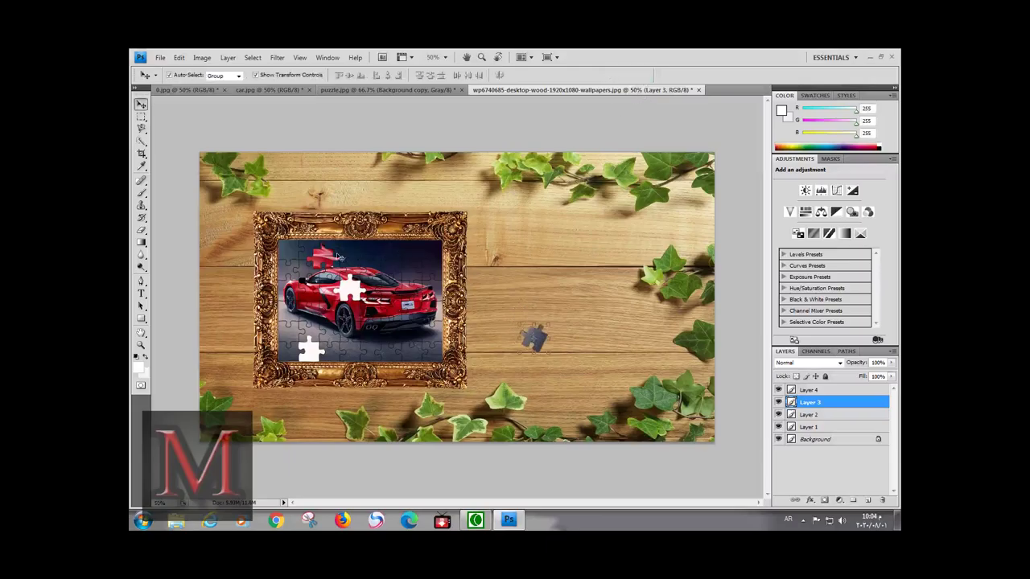
# - Move the red piece onto the wood, rotate it, and adjust the loose pieces' positions
pyautogui.moveTo(338, 256); pyautogui.dragTo(601, 312)
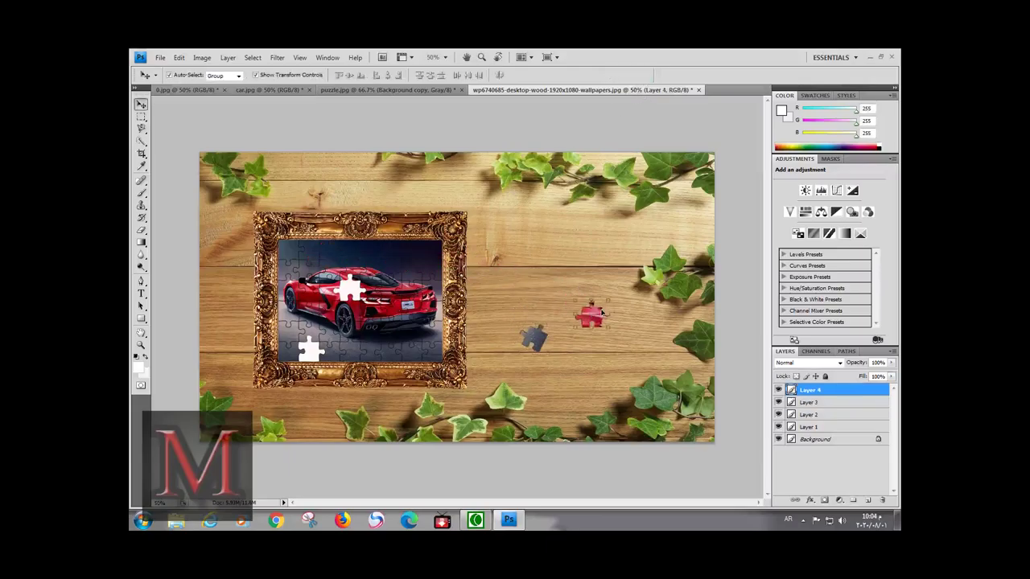
pyautogui.hotkey('ctrl', 't')
pyautogui.rightClick(602, 313)
pyautogui.click(619, 337)
pyautogui.moveTo(610, 304)
pyautogui.mouseDown()
pyautogui.moveTo(613, 320)
pyautogui.moveTo(594, 283)
pyautogui.mouseUp()
pyautogui.click(645, 75)
pyautogui.moveTo(532, 338); pyautogui.dragTo(551, 313)
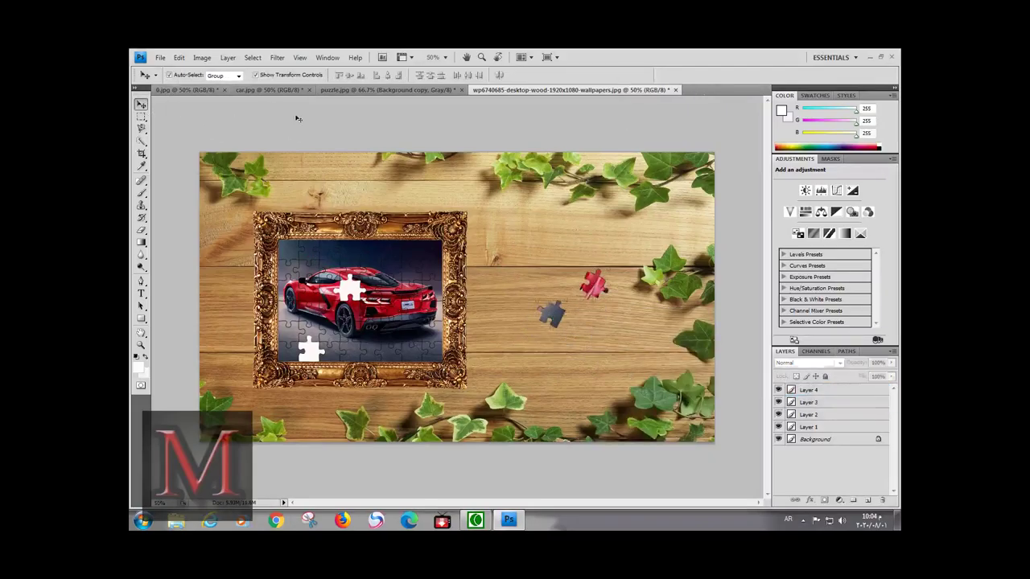
# - Inspect the car up close, then flatten all layers into a single Background
pyautogui.press('z')
pyautogui.moveTo(354, 290)
pyautogui.mouseDown()
pyautogui.moveTo(494, 505)
pyautogui.moveTo(484, 505)
pyautogui.mouseUp()
pyautogui.moveTo(370, 322); pyautogui.dragTo(373, 295)
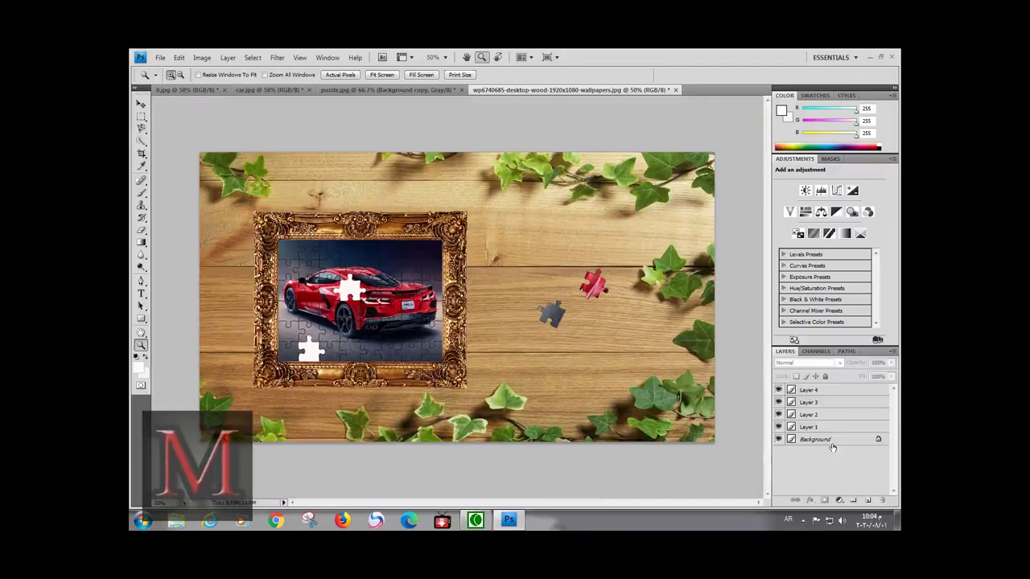
pyautogui.moveTo(829, 440); pyautogui.dragTo(823, 392)
pyautogui.rightClick(823, 392)
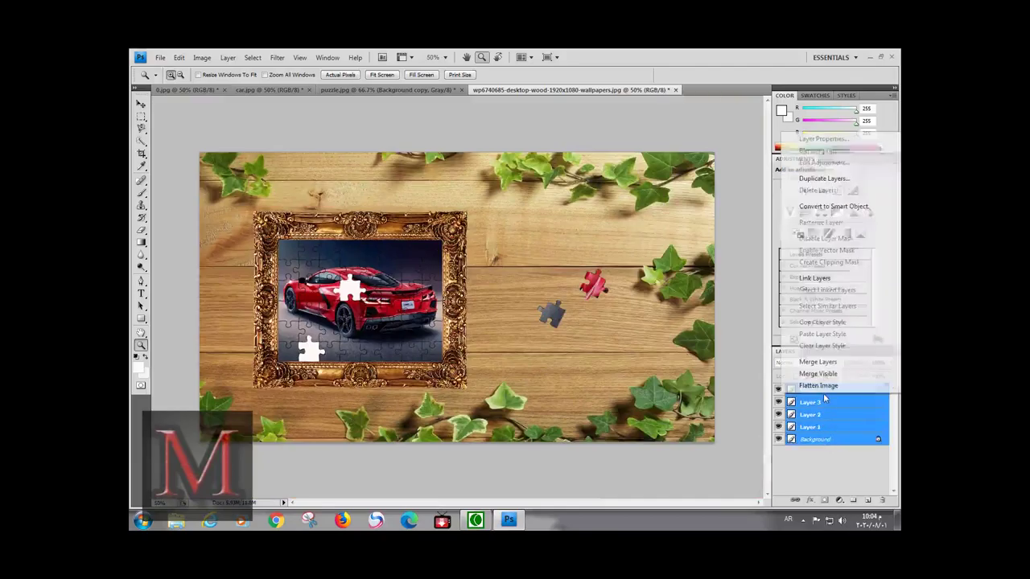
pyautogui.click(820, 364)
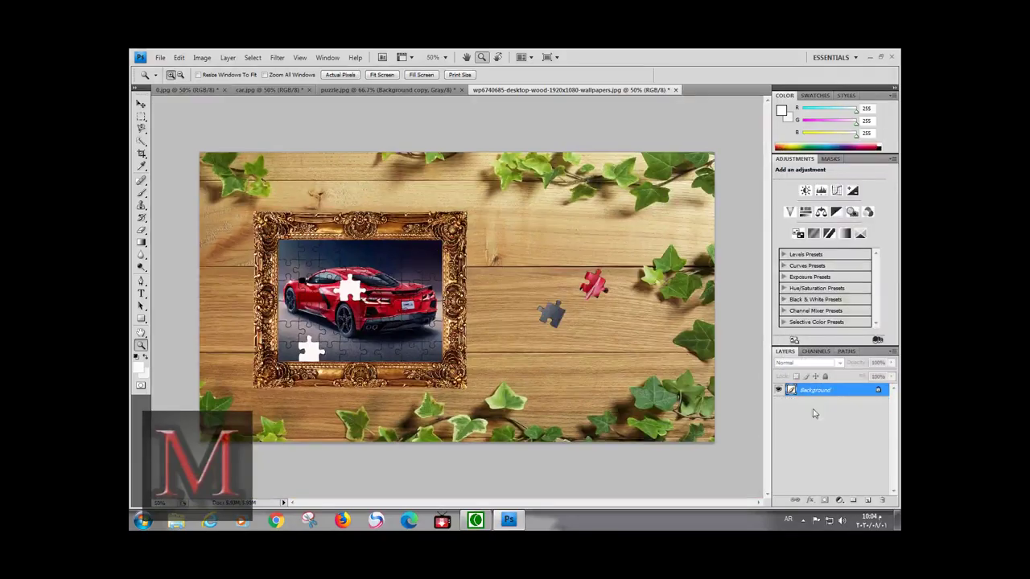